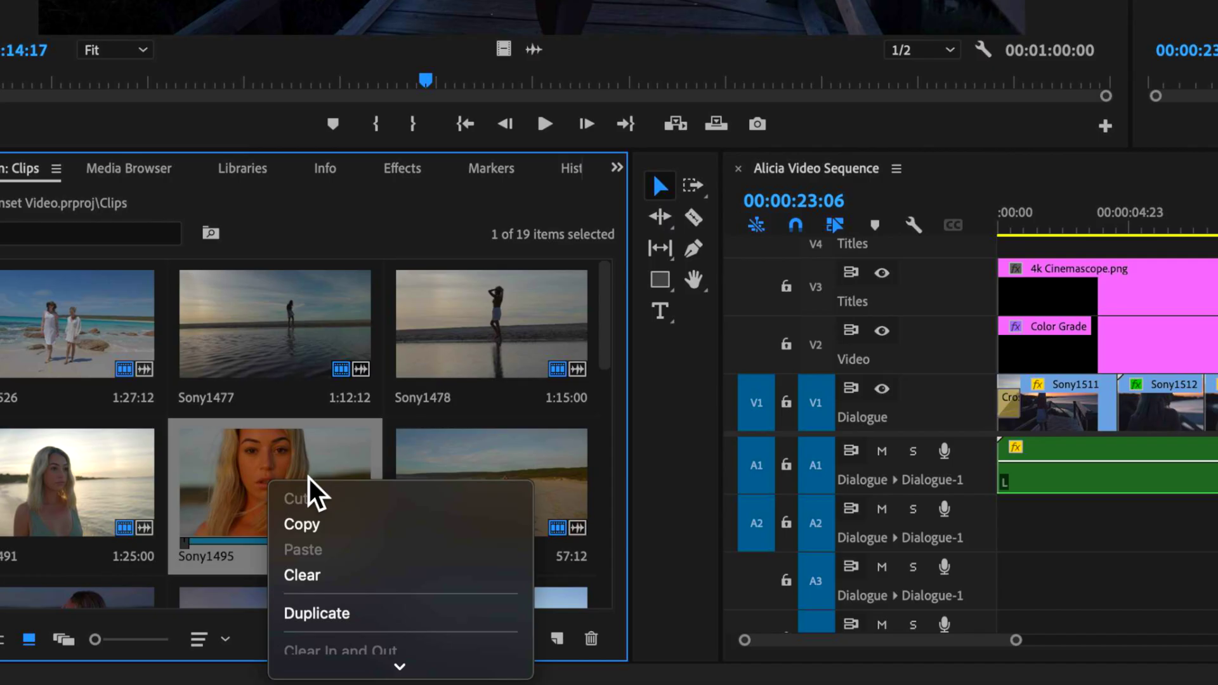
# Check Sony1495's Properties: a 119.88 fps original with a 23.976 fps QuickTime proxy attached.
pyautogui.scroll(-4, 350, 547)
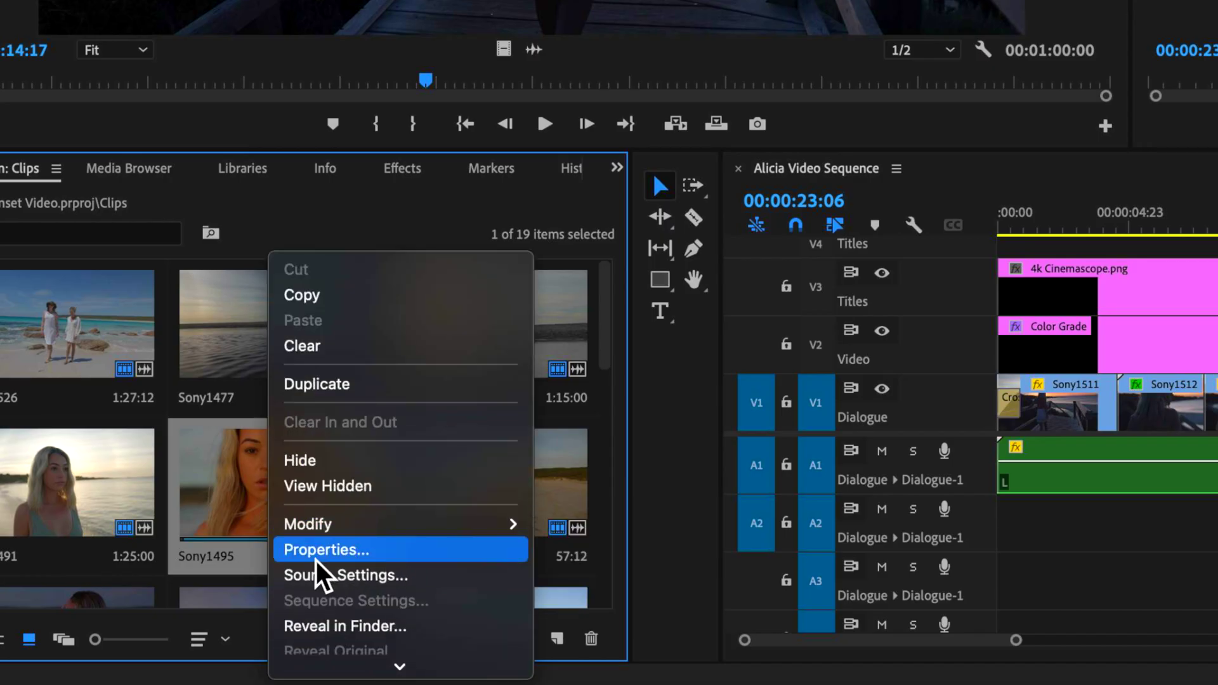
pyautogui.click(353, 551)
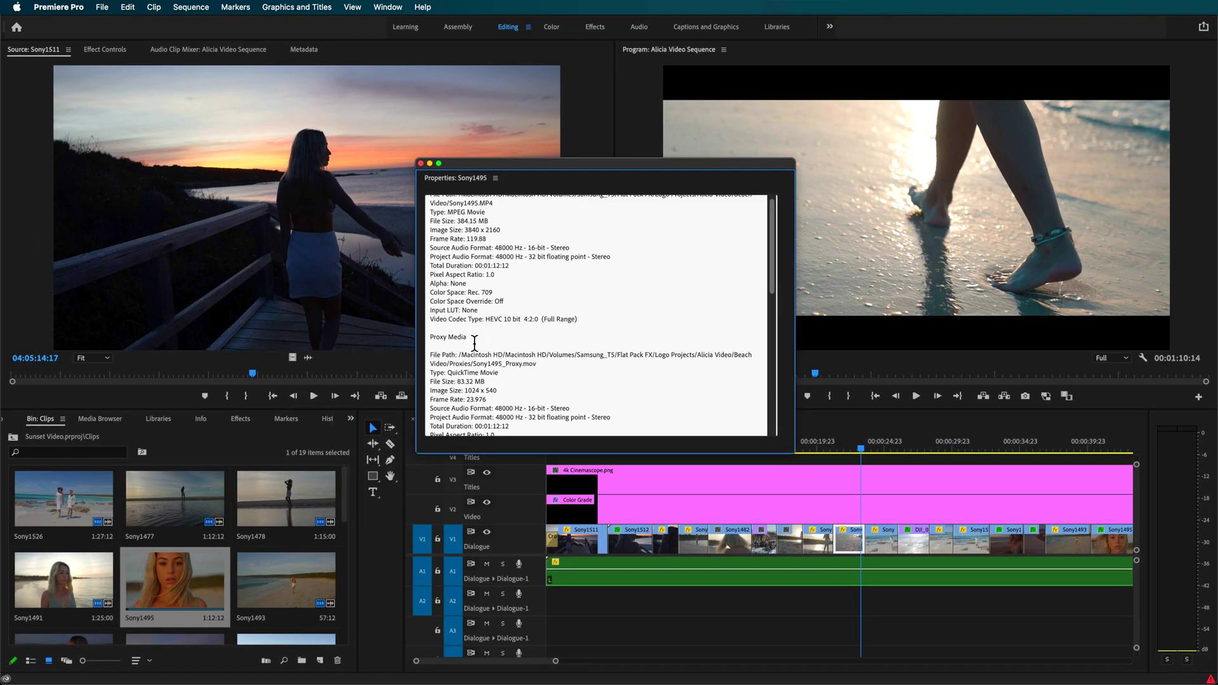
pyautogui.moveTo(475, 343); pyautogui.dragTo(457, 352)
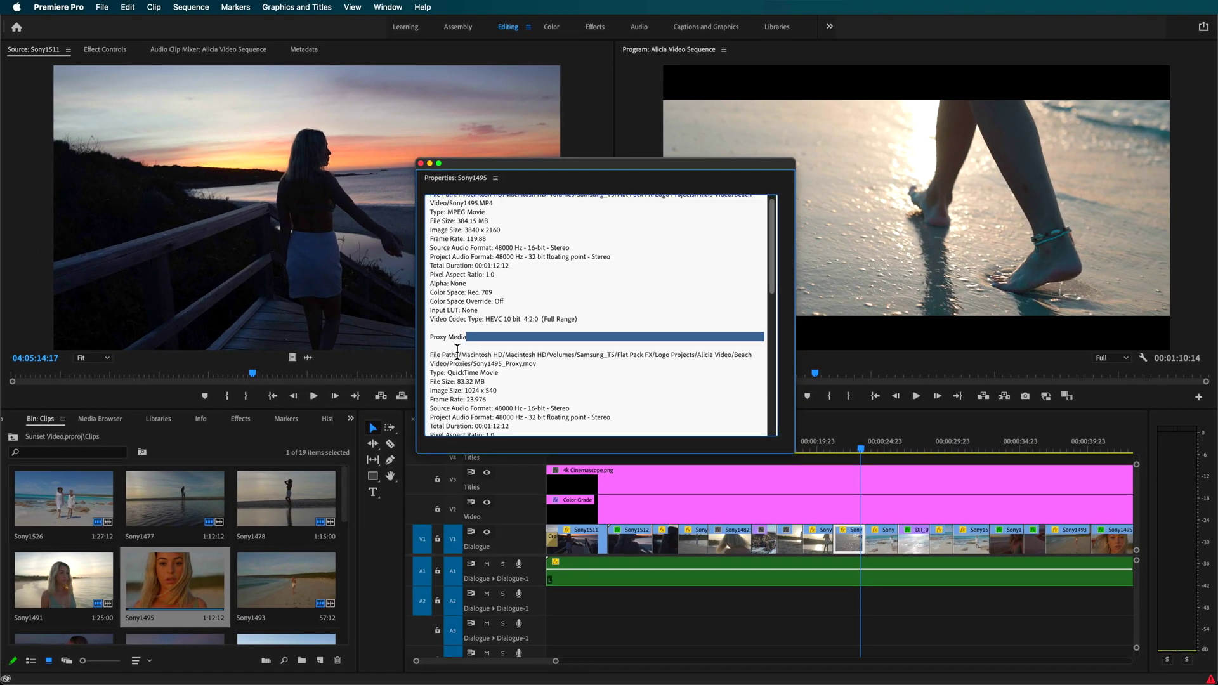
pyautogui.scroll(-2, 462, 348)
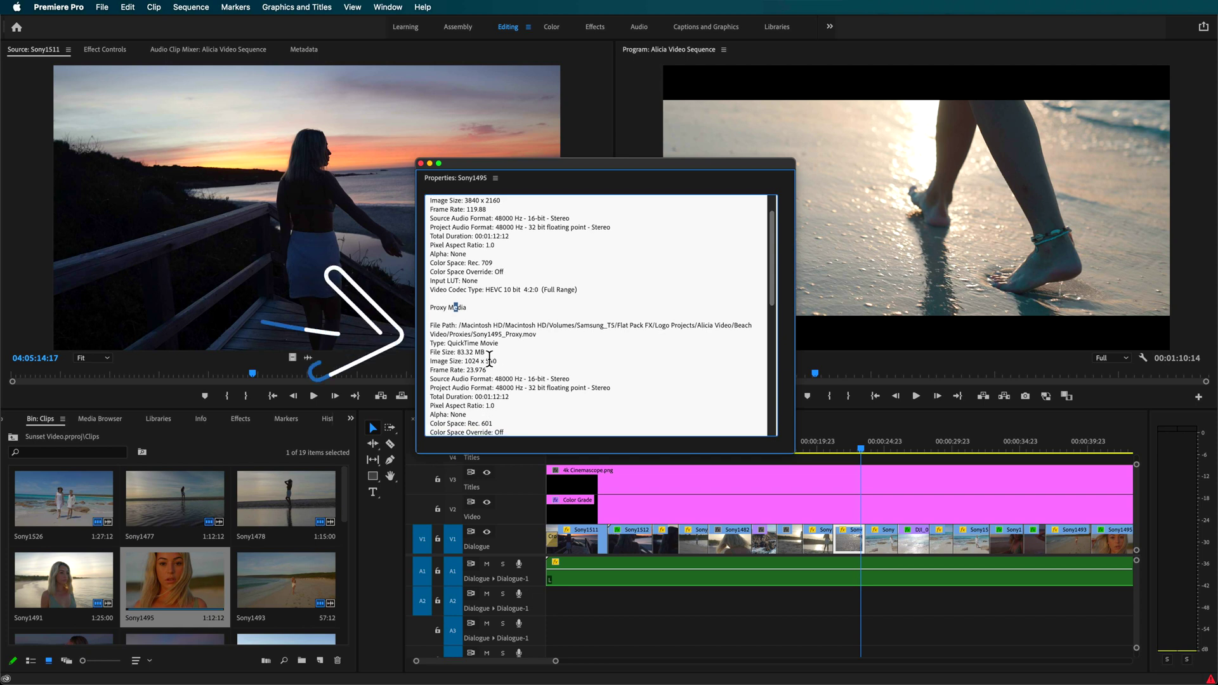
pyautogui.scroll(-2, 448, 361)
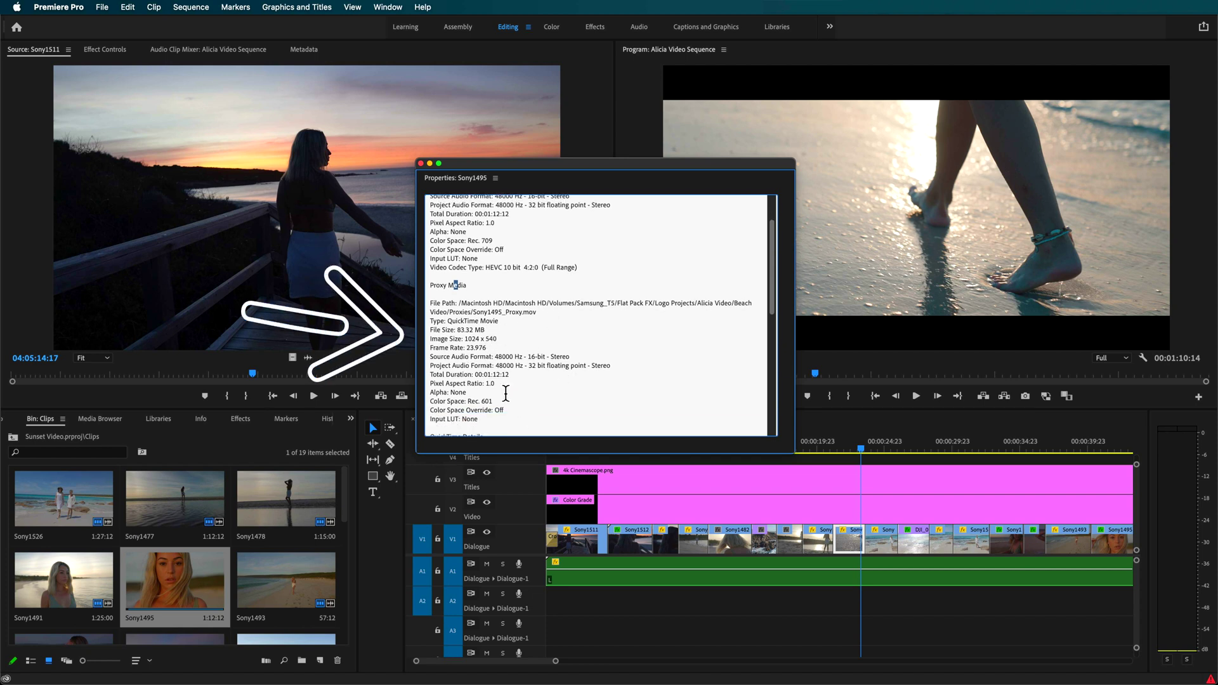
pyautogui.scroll(-2, 505, 394)
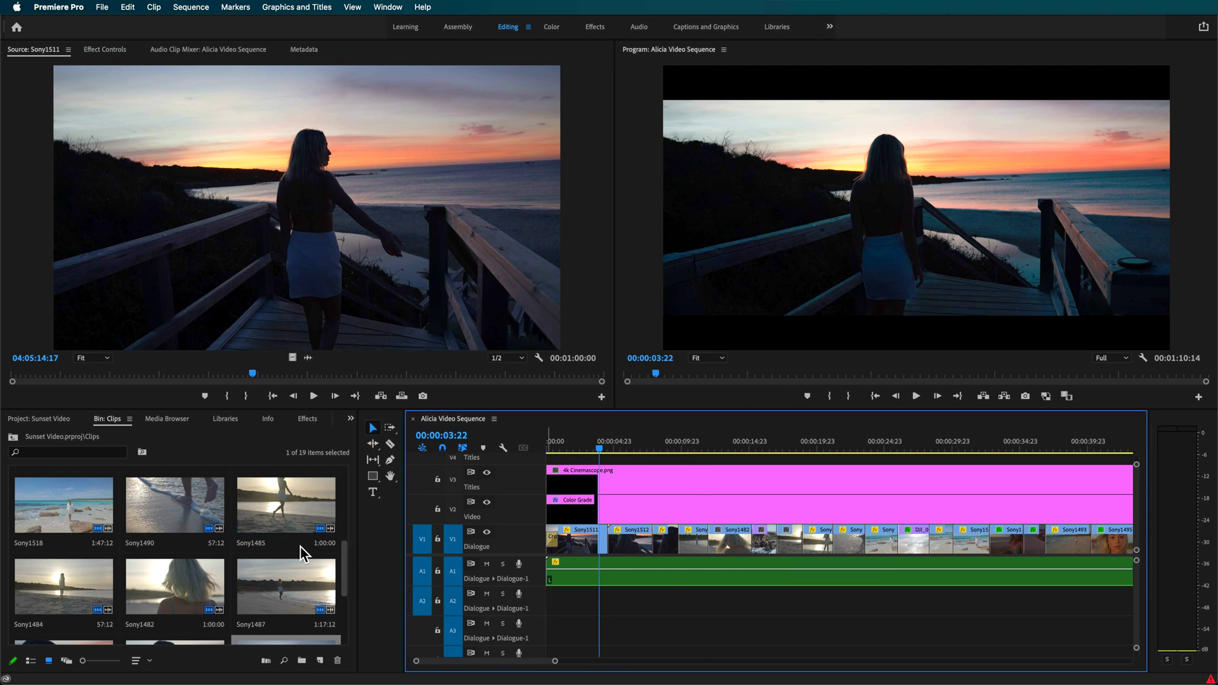
pyautogui.rightClick(257, 506)
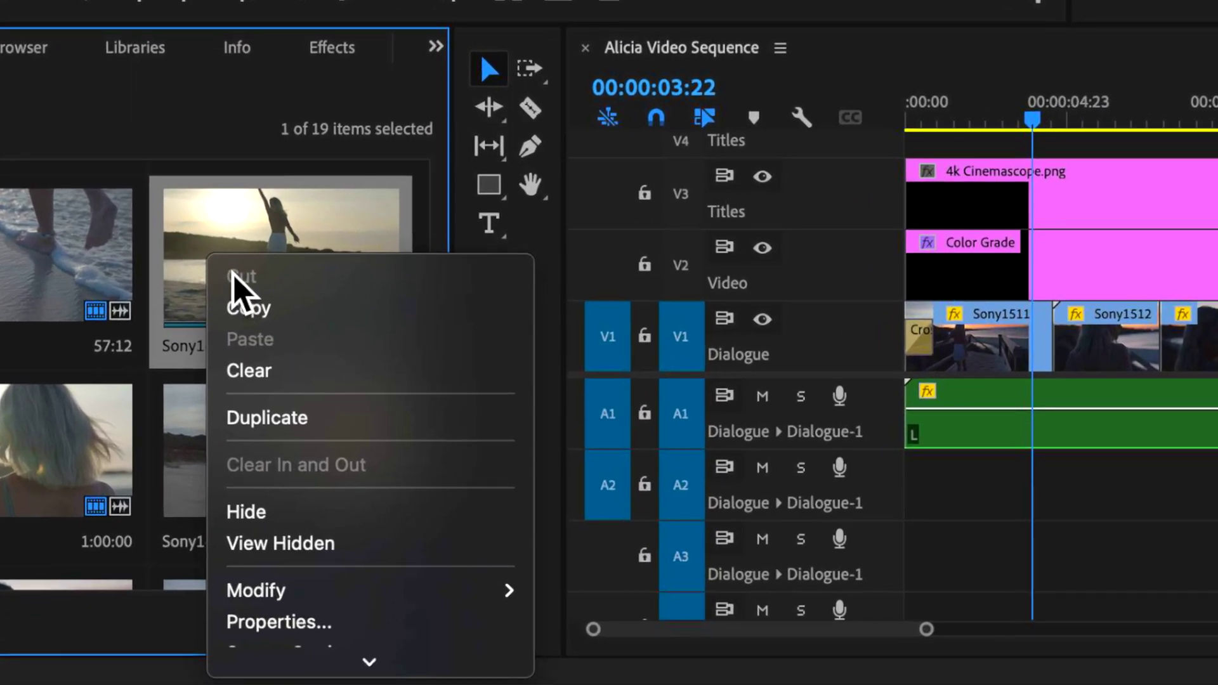
pyautogui.click(288, 622)
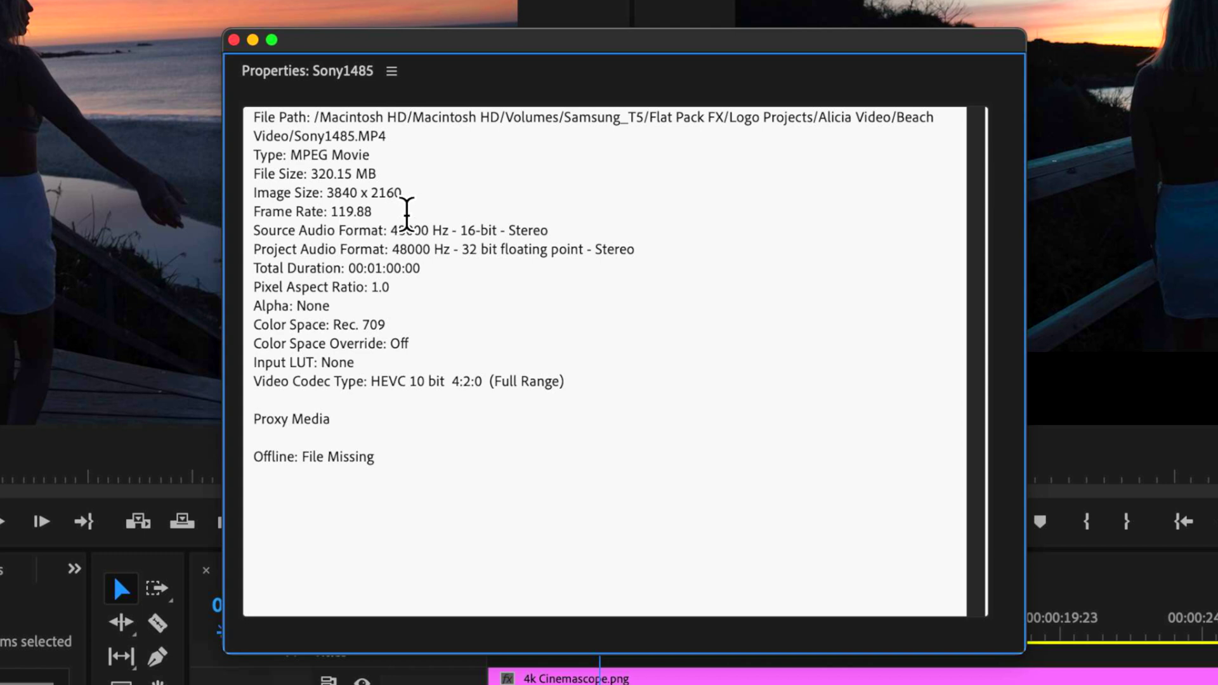
pyautogui.moveTo(403, 202); pyautogui.dragTo(379, 206)
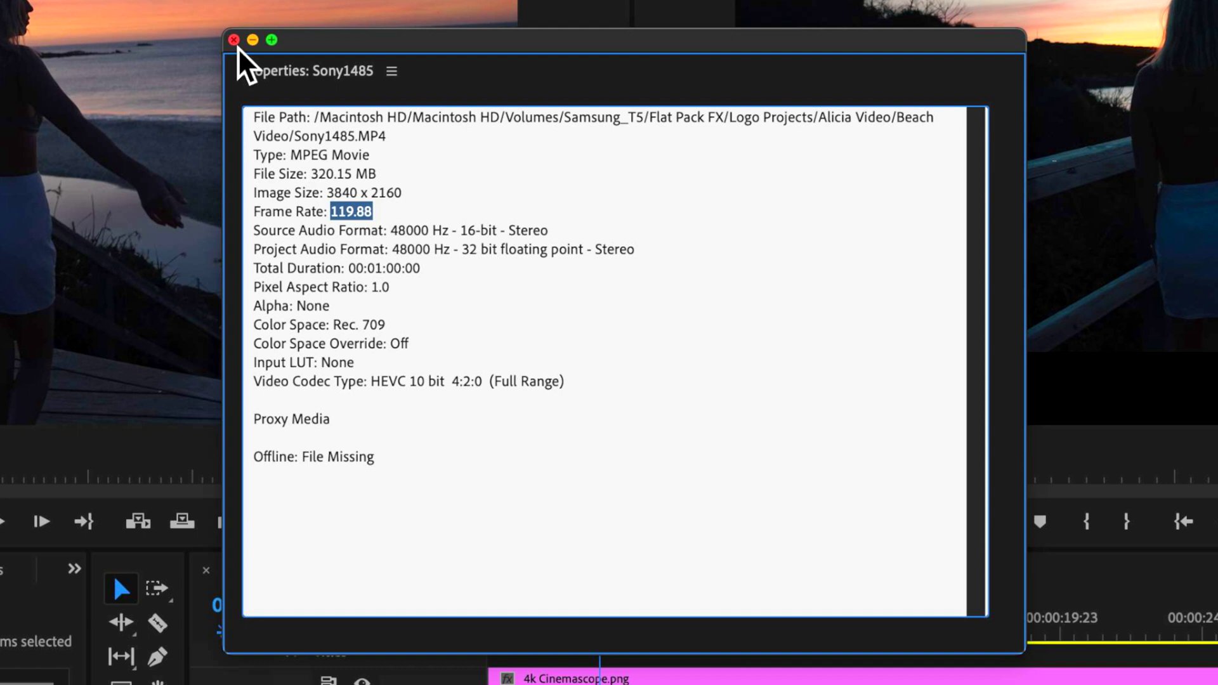
pyautogui.click(233, 39)
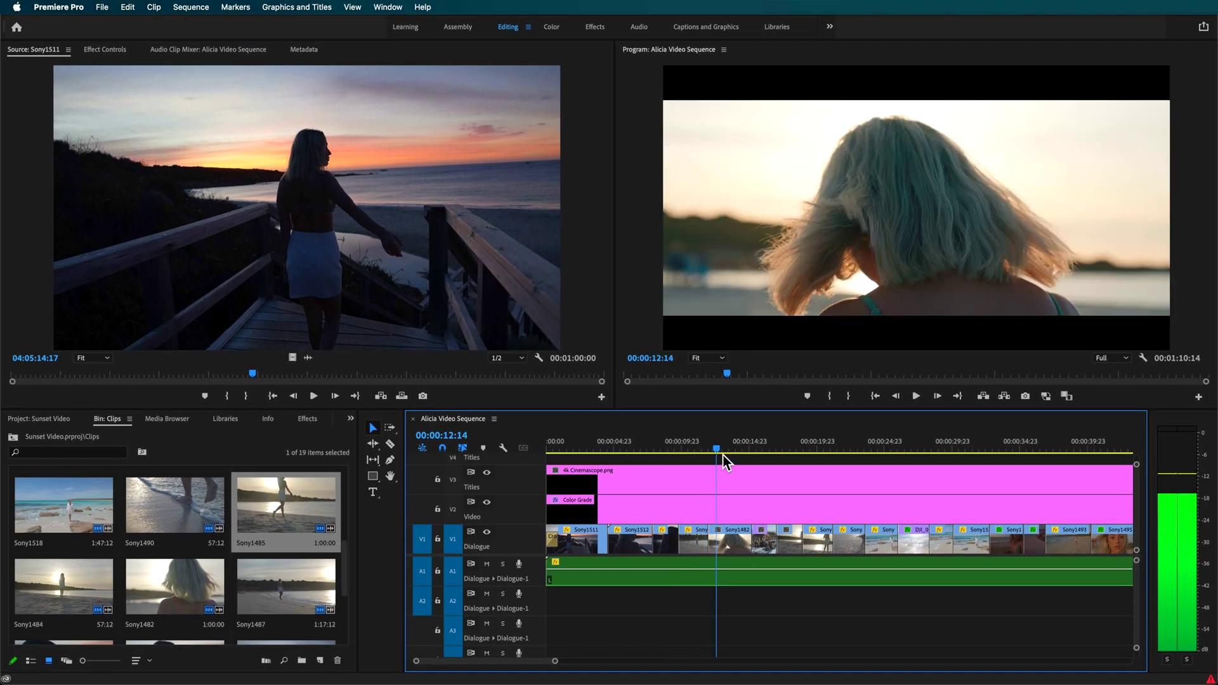
# Scrub the sequence forward and back, ending about 25 seconds in.
pyautogui.moveTo(724, 455); pyautogui.dragTo(912, 457)
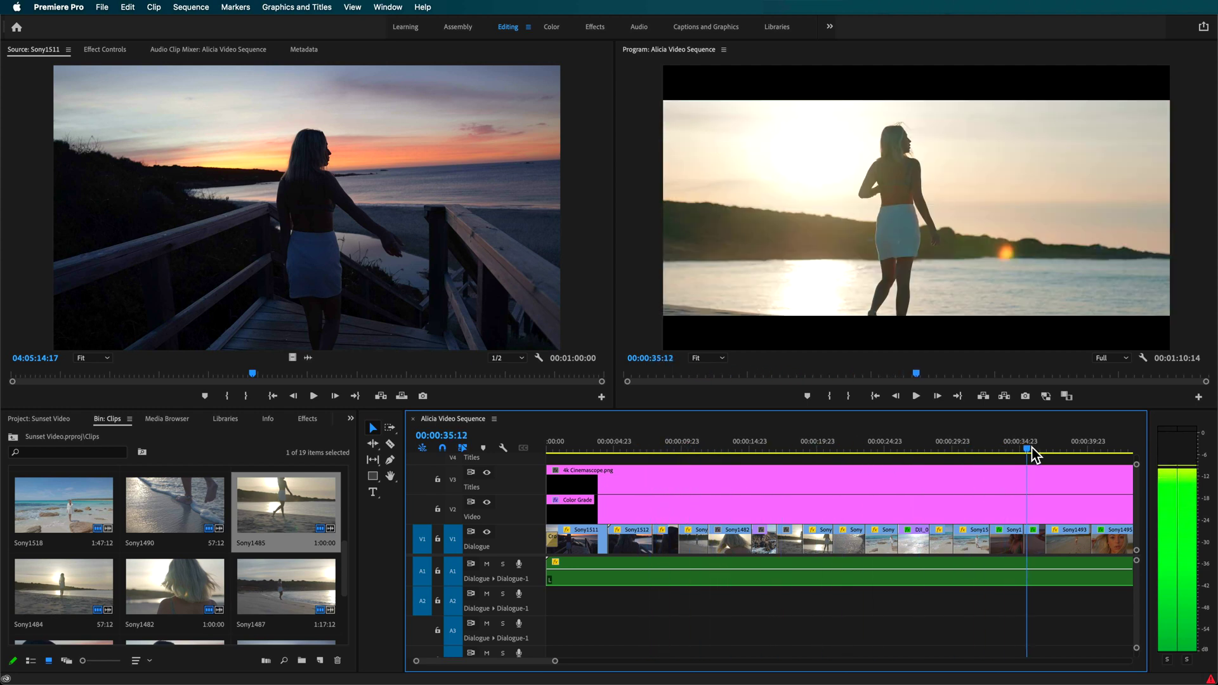
pyautogui.moveTo(1032, 448)
pyautogui.mouseDown()
pyautogui.moveTo(1072, 446)
pyautogui.moveTo(1019, 447)
pyautogui.mouseUp()
pyautogui.moveTo(921, 452); pyautogui.dragTo(653, 455)
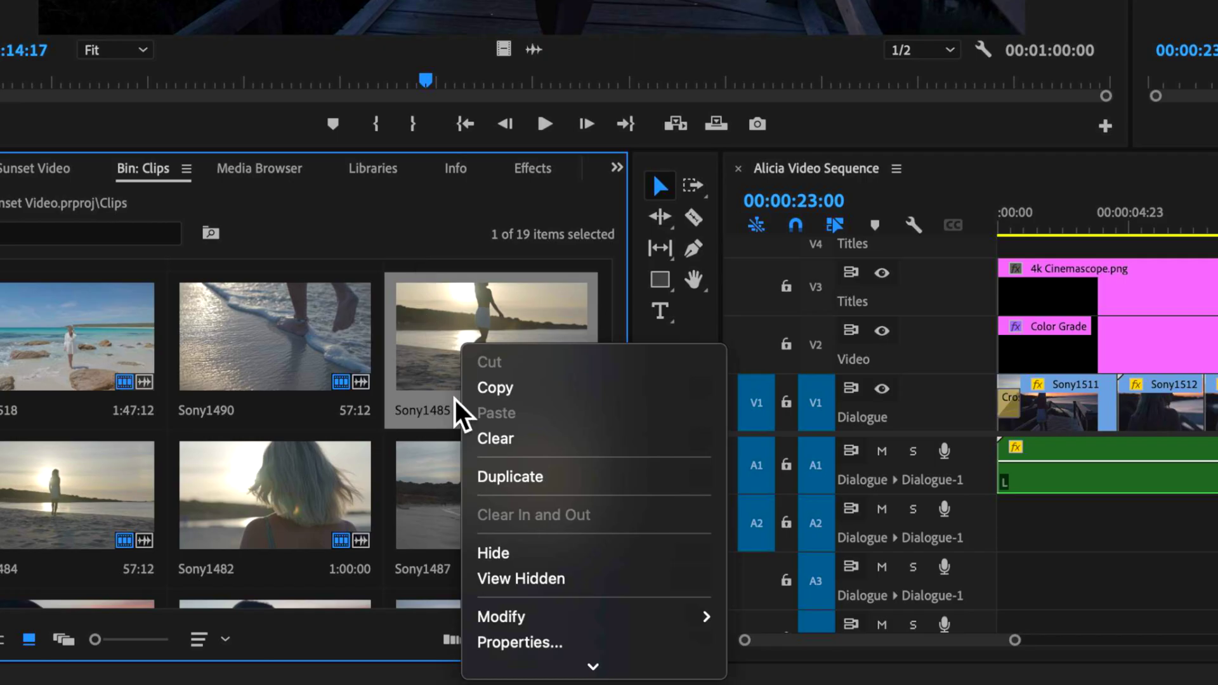
# Check Sony1485's file details, then interpret its footage to assume 23.976 fps instead of 119.88.
pyautogui.scroll(-5, 469, 412)
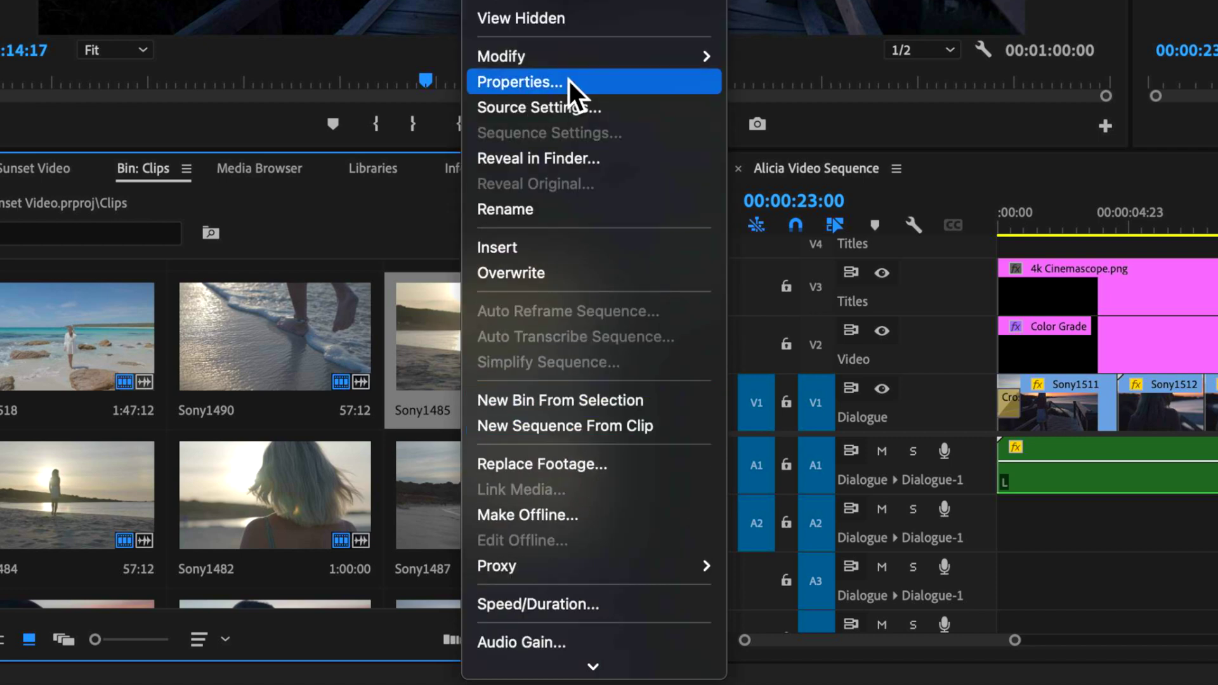
pyautogui.click(569, 81)
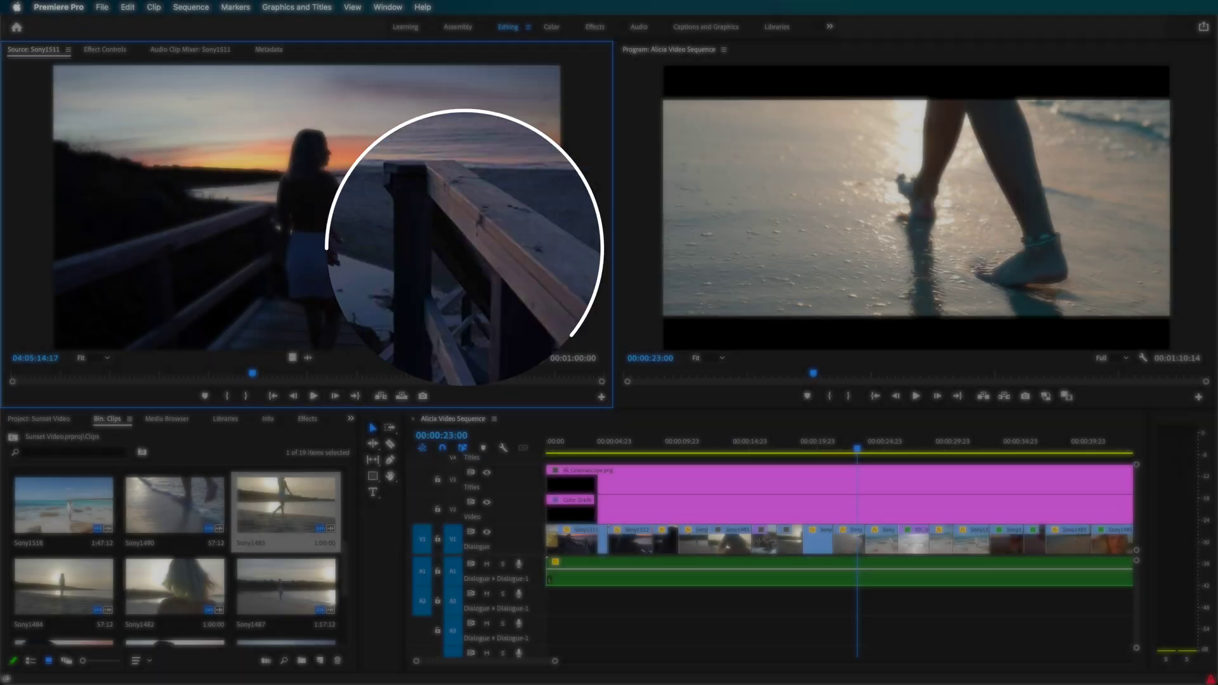
pyautogui.rightClick(279, 485)
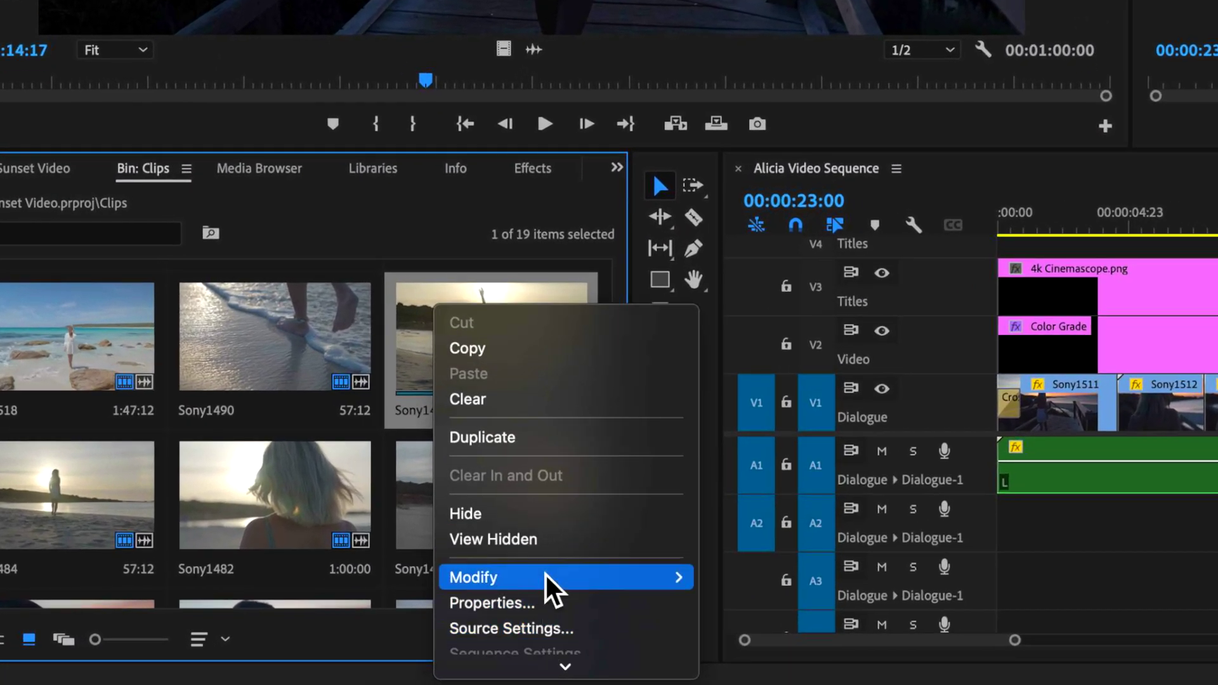
pyautogui.moveTo(547, 603)
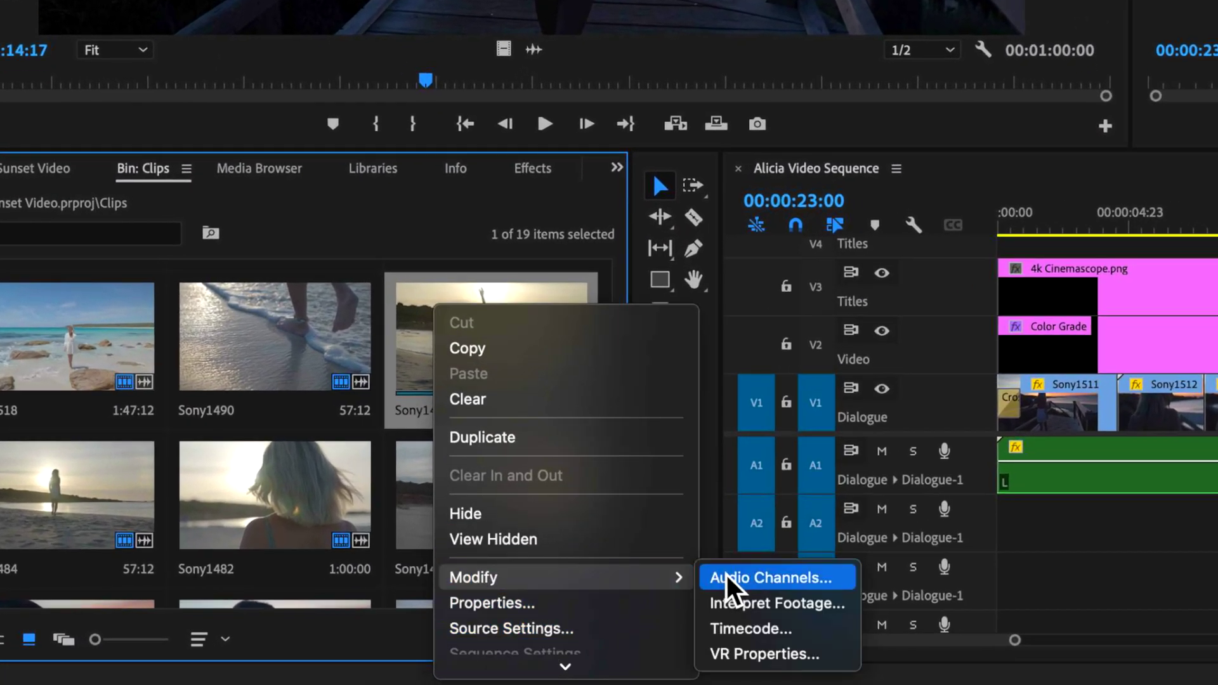
pyautogui.click(801, 600)
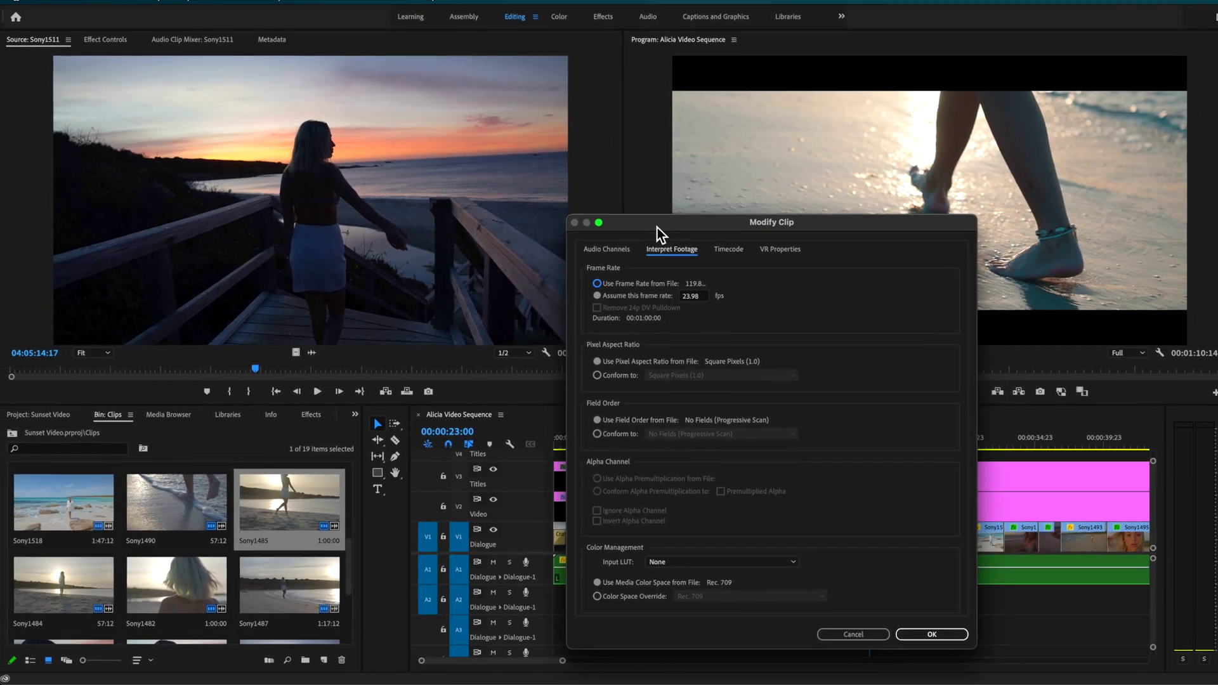
pyautogui.moveTo(657, 227); pyautogui.dragTo(410, 142)
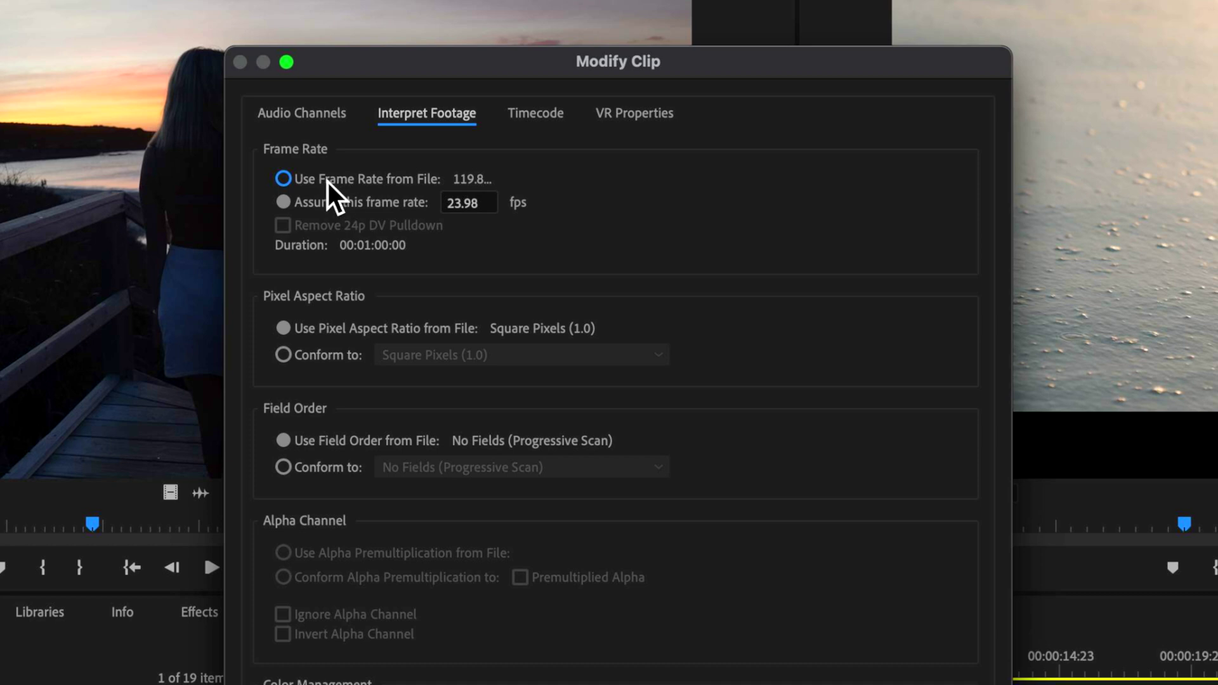
pyautogui.click(295, 183)
pyautogui.click(284, 206)
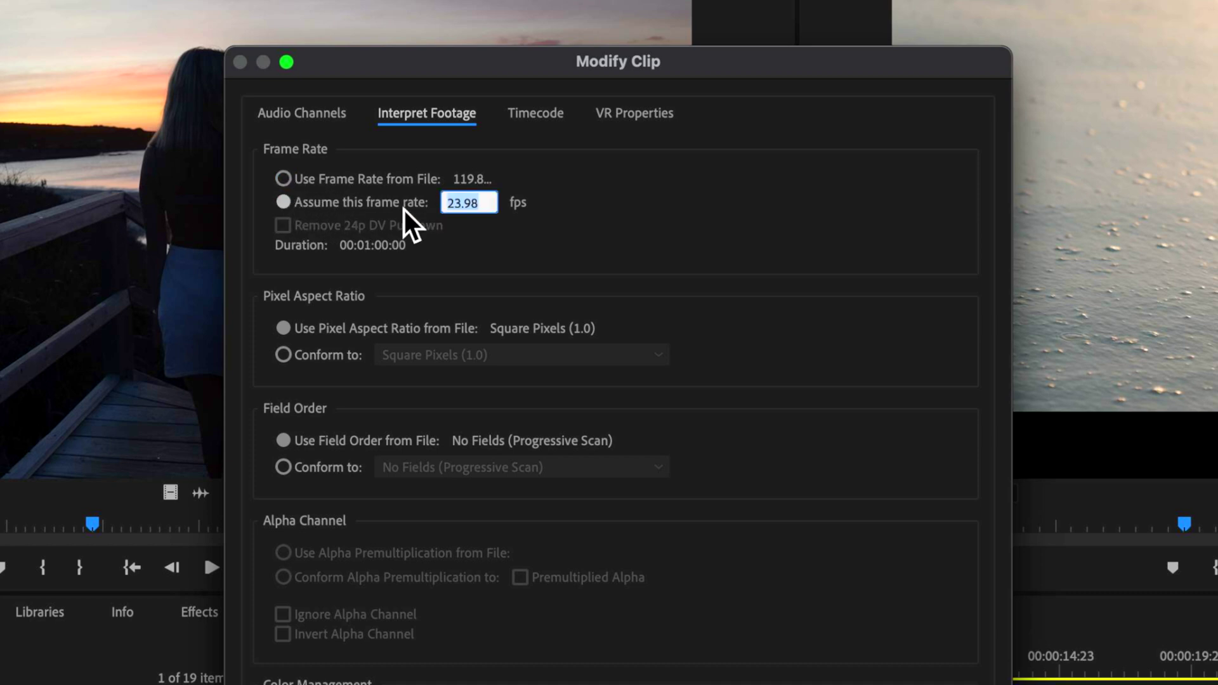
pyautogui.doubleClick(481, 204)
pyautogui.write('23')
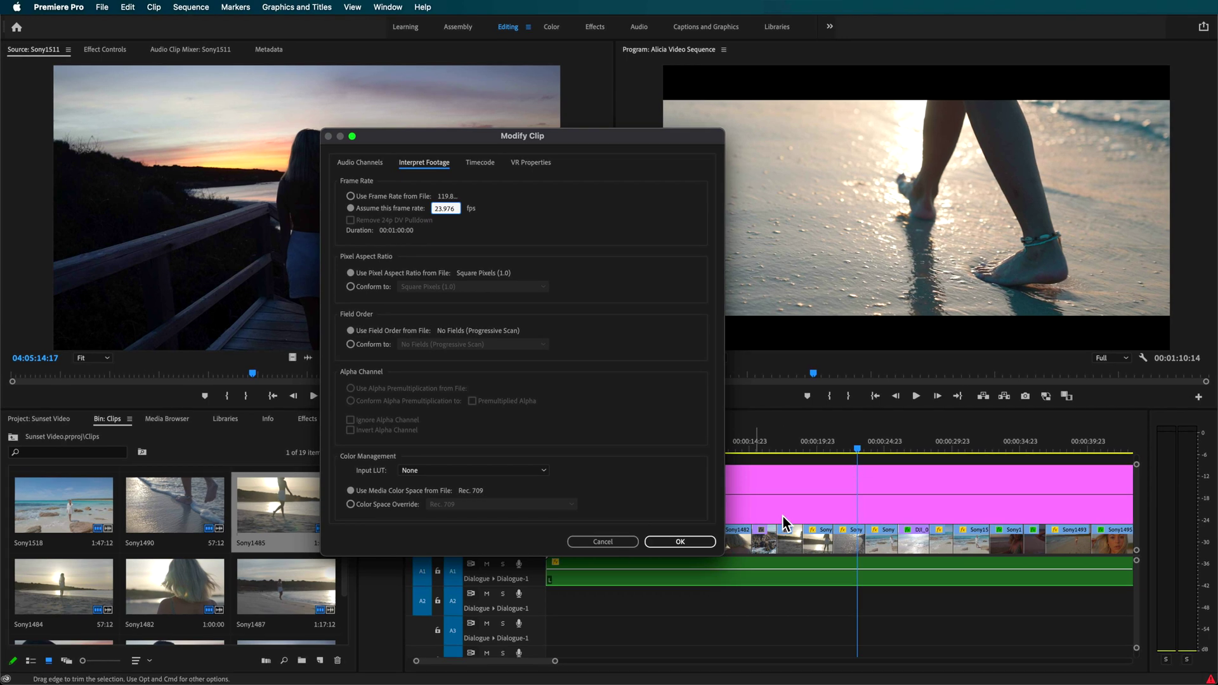
pyautogui.click(691, 544)
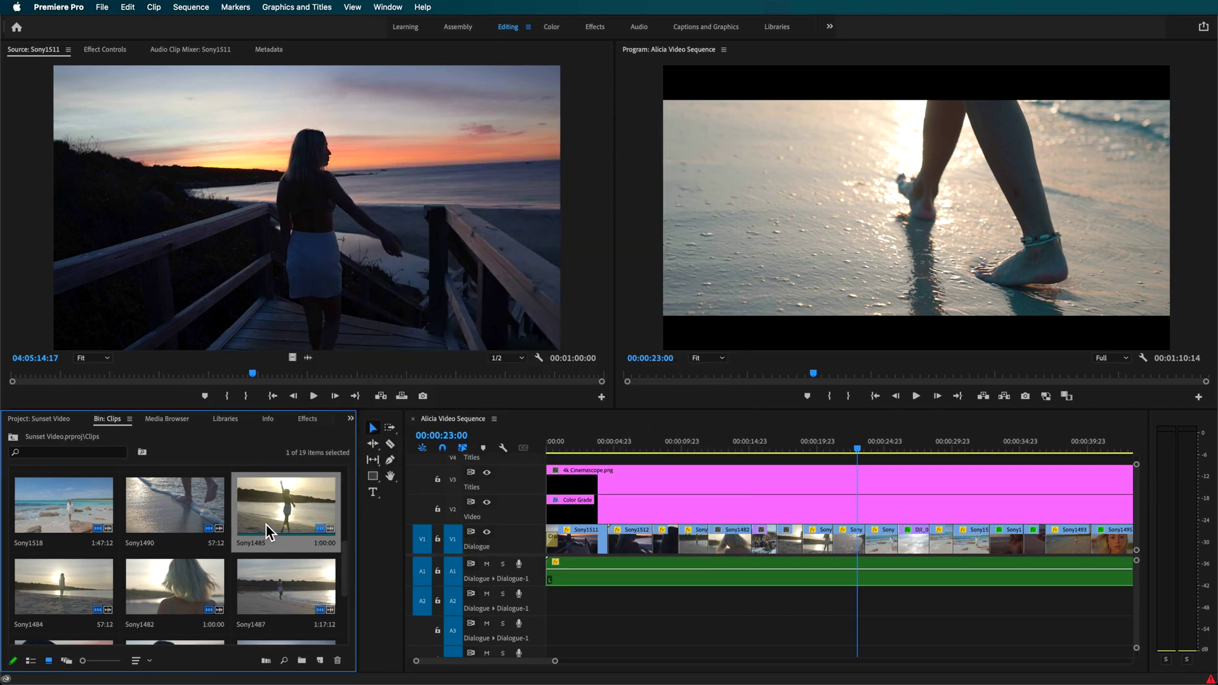
# Place Sony1485 on a new track above the sequence and play it back from about six seconds.
pyautogui.moveTo(268, 533); pyautogui.dragTo(562, 490)
pyautogui.click(632, 452)
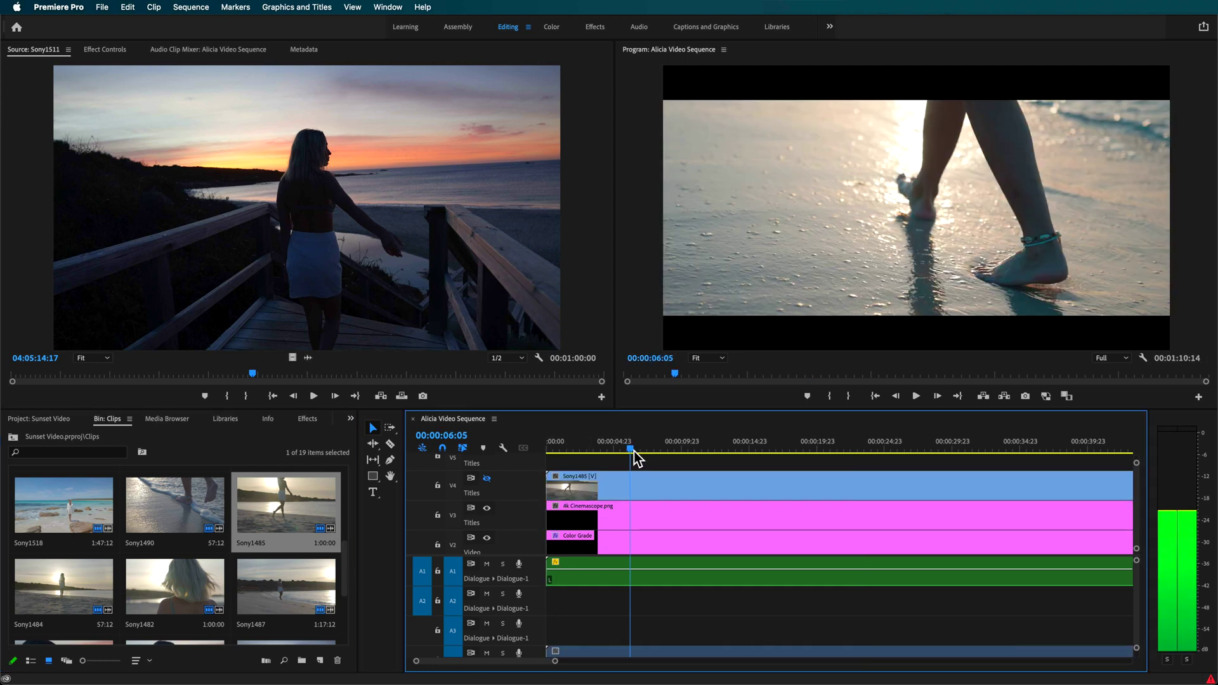
pyautogui.press('space')
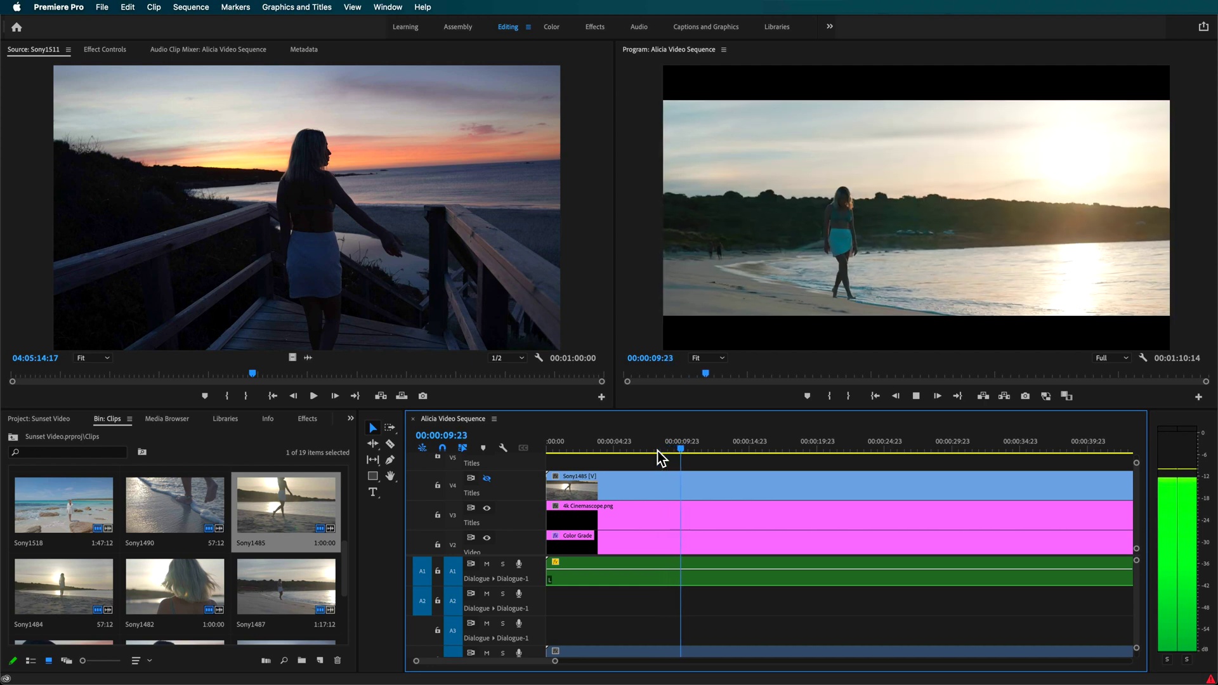
pyautogui.press('space')
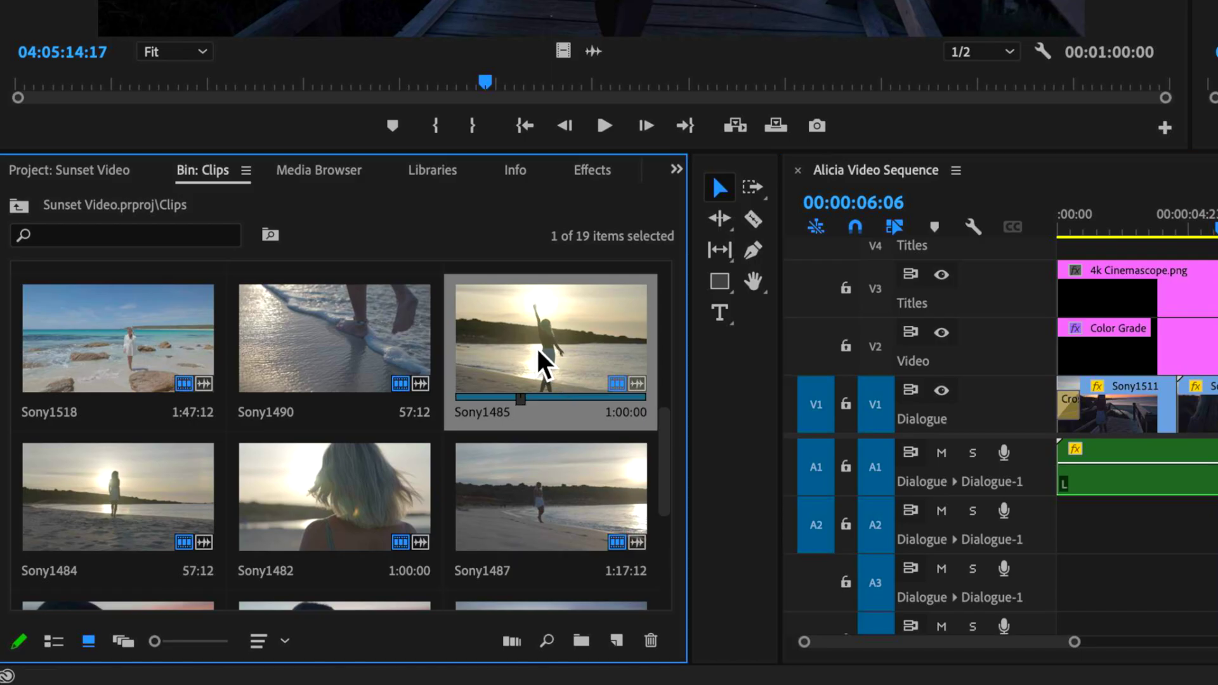
# Select all 19 clips in the bin and bring up Create Proxies for them.
pyautogui.rightClick(245, 508)
pyautogui.press('Escape')
pyautogui.scroll(-10, 163, 427)
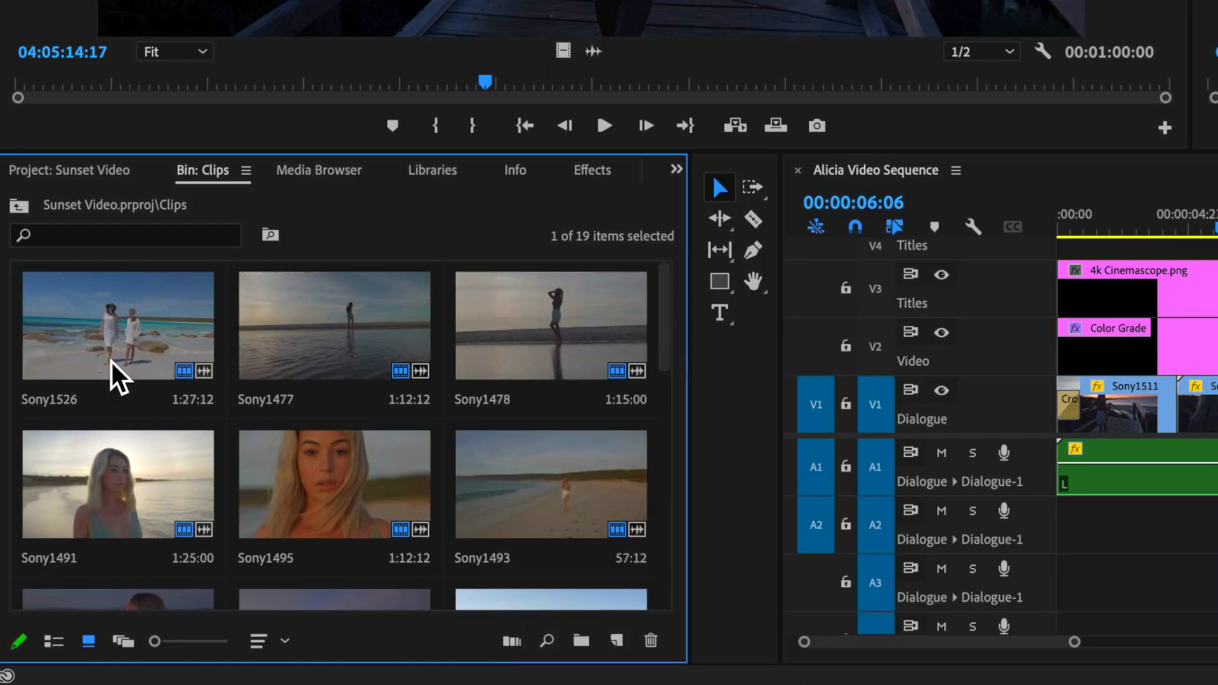
pyautogui.hotkey('ctrl', 'a')
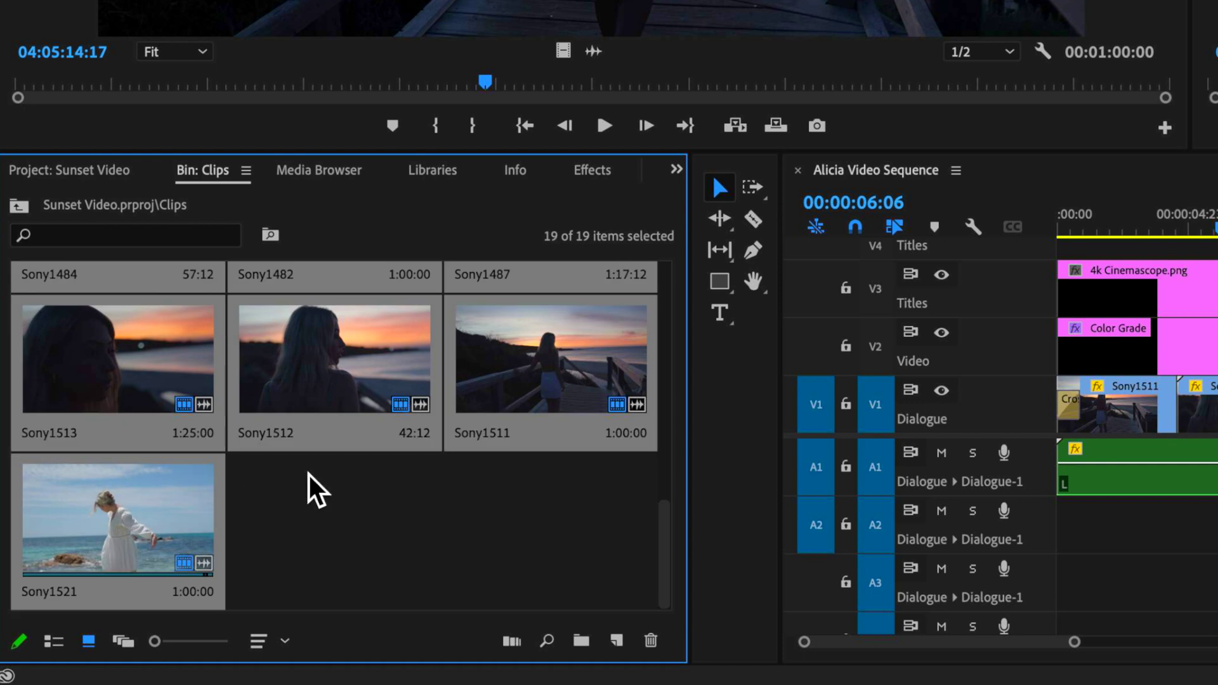
pyautogui.scroll(5, 444, 416)
pyautogui.rightClick(488, 322)
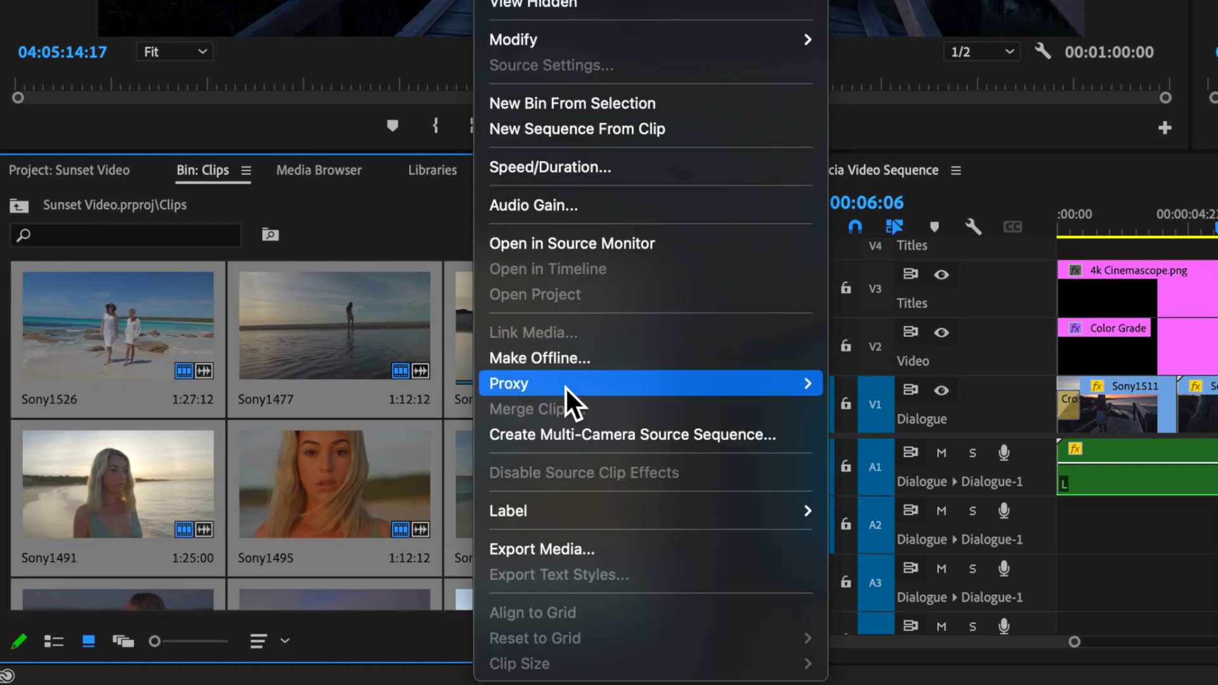
pyautogui.moveTo(623, 387)
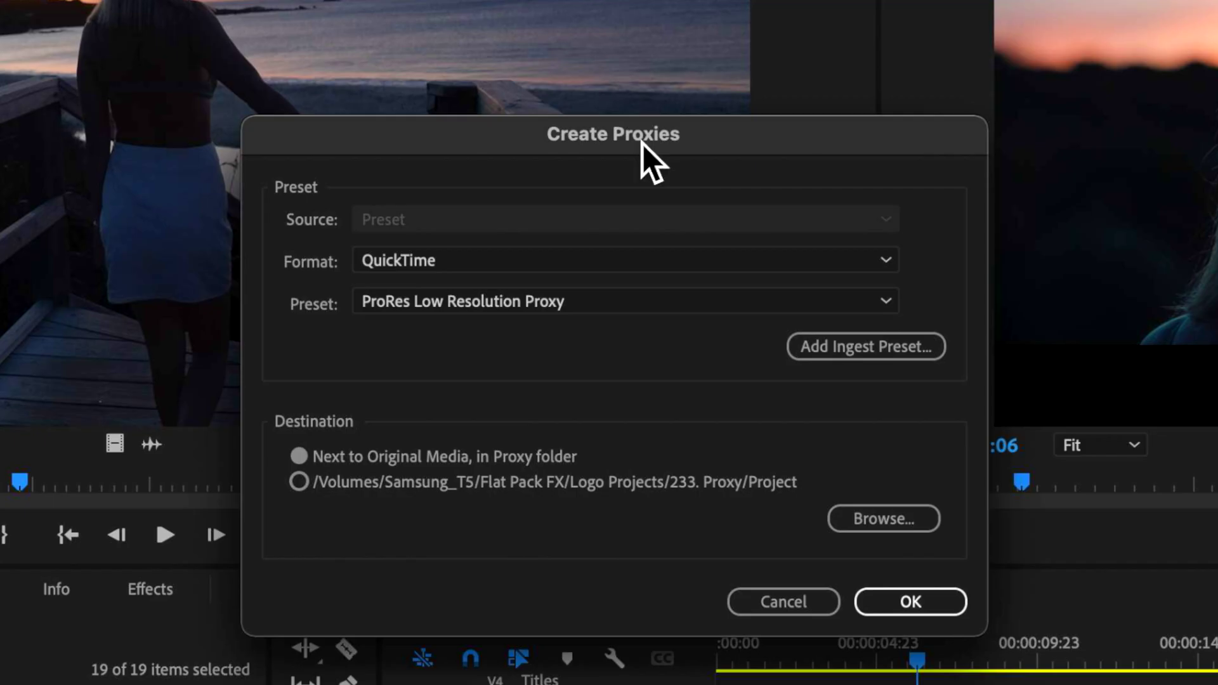
# Queue QuickTime proxies with the ProRes Low Resolution Proxy preset in Media Encoder.
pyautogui.moveTo(642, 143); pyautogui.dragTo(718, 144)
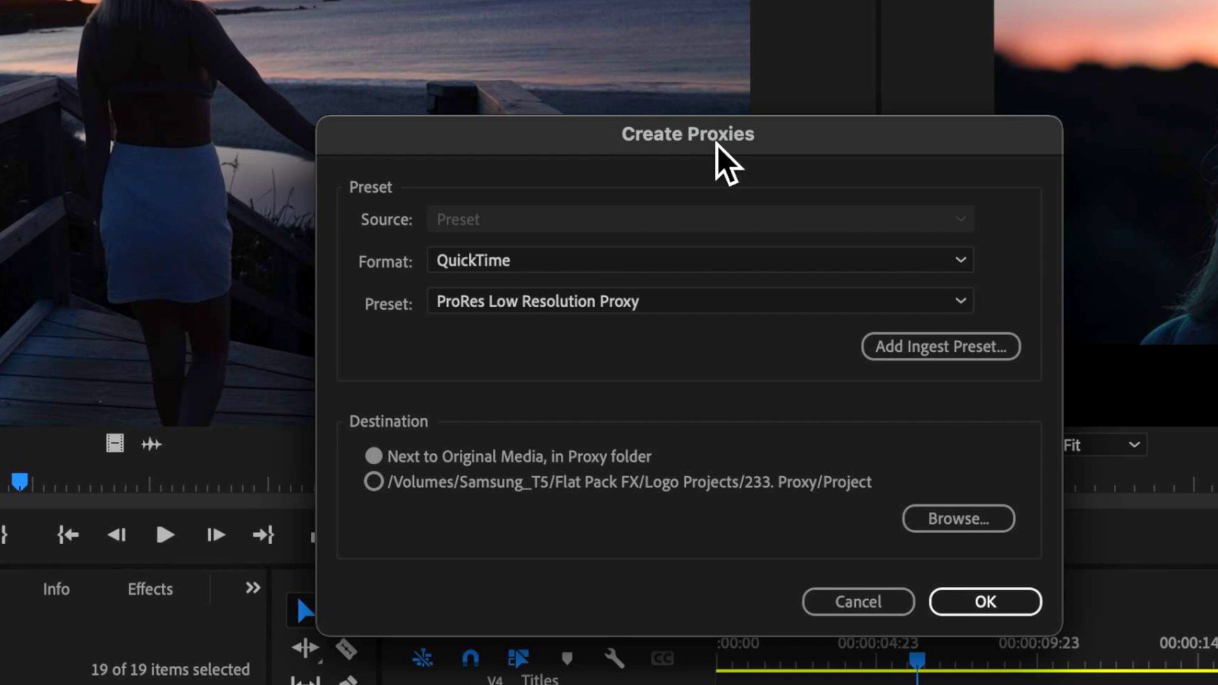
pyautogui.click(439, 261)
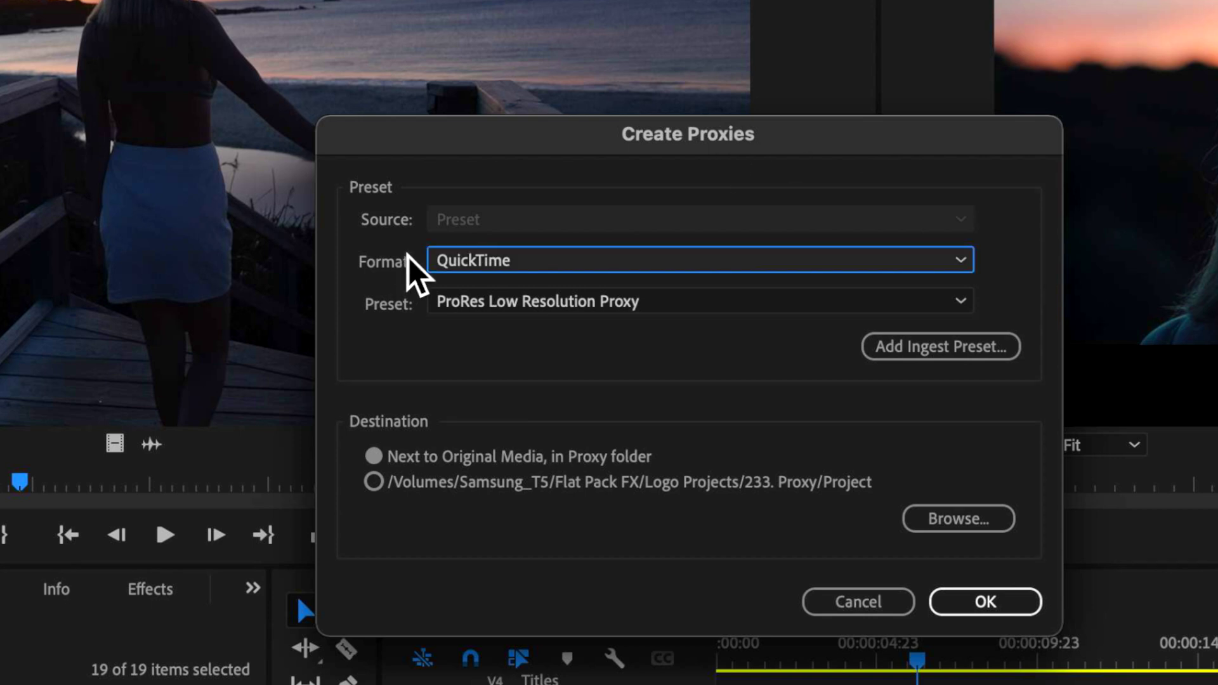
pyautogui.click(577, 303)
pyautogui.click(708, 302)
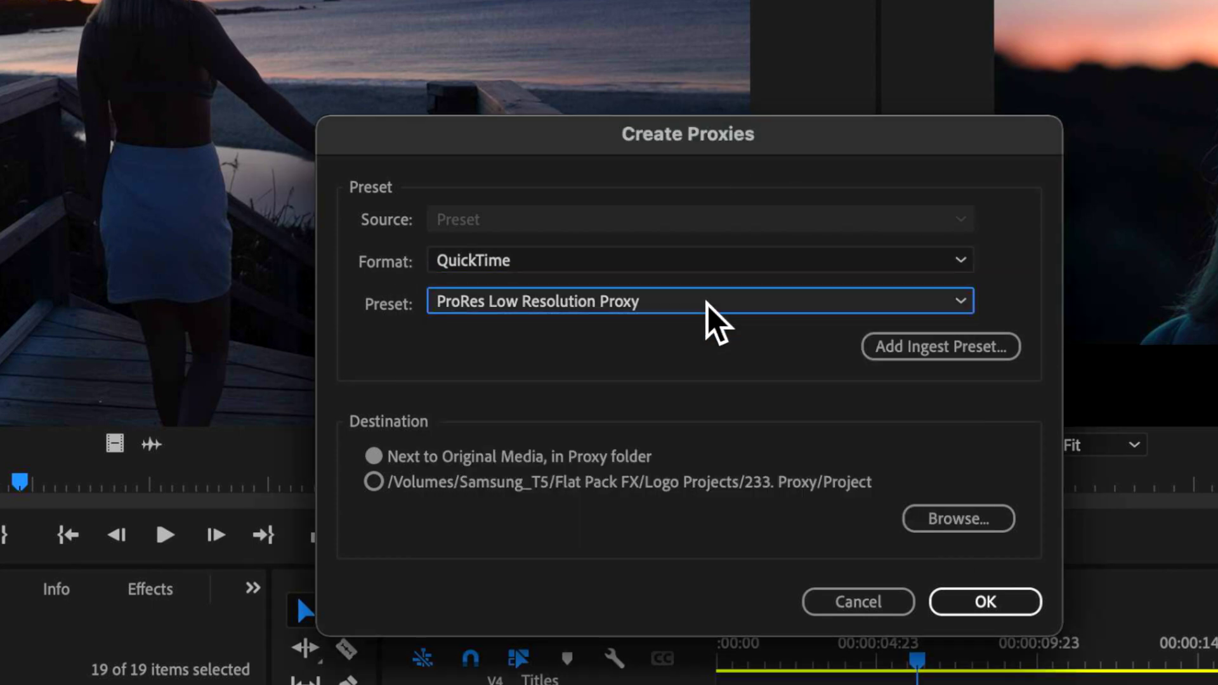
pyautogui.click(623, 313)
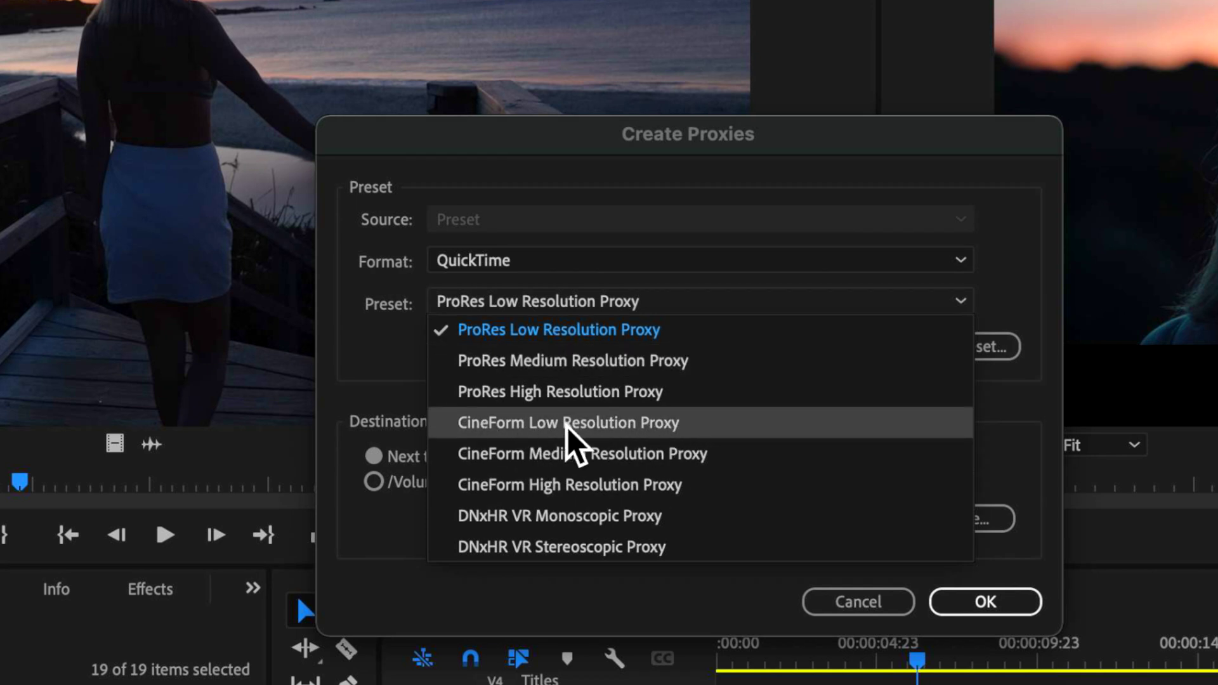
pyautogui.click(674, 333)
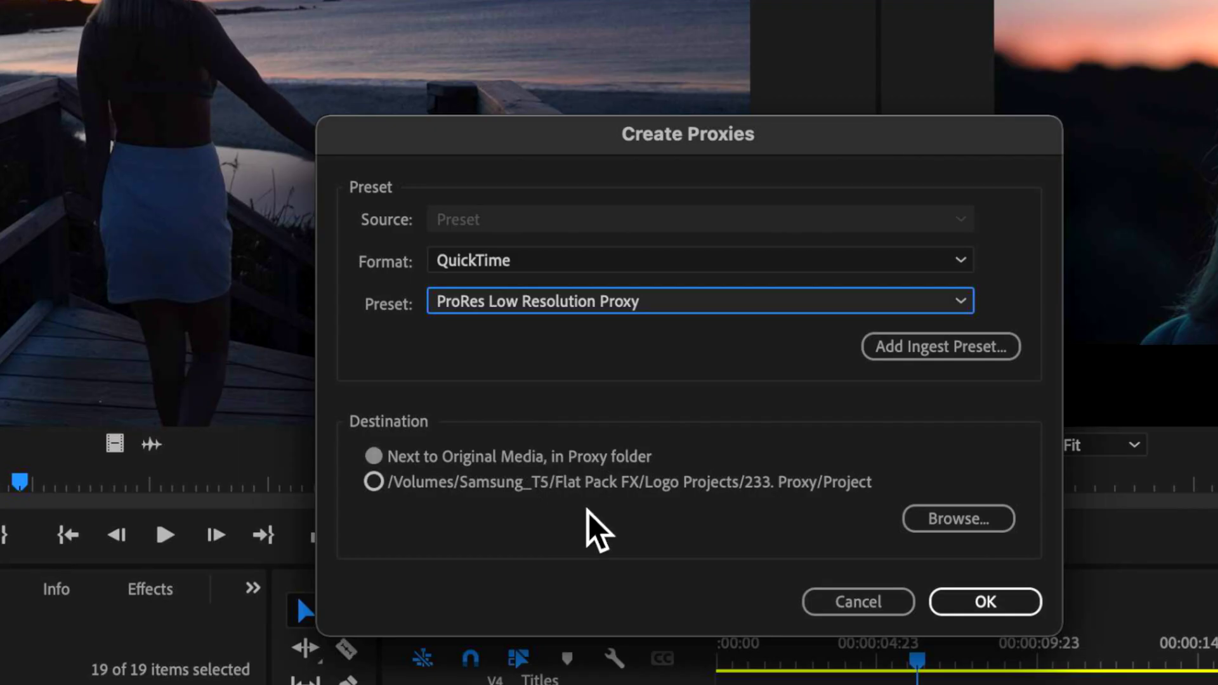
pyautogui.click(984, 604)
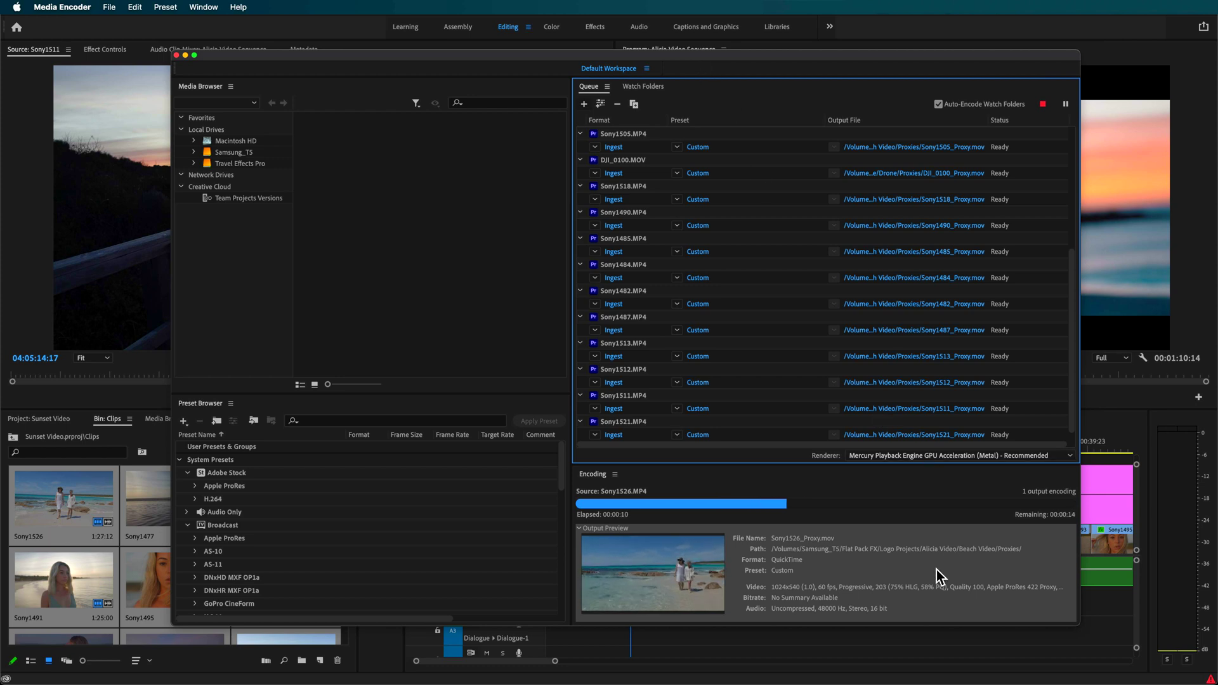
# Stop the running proxy queue immediately without finishing the current file.
pyautogui.click(1043, 105)
pyautogui.click(686, 366)
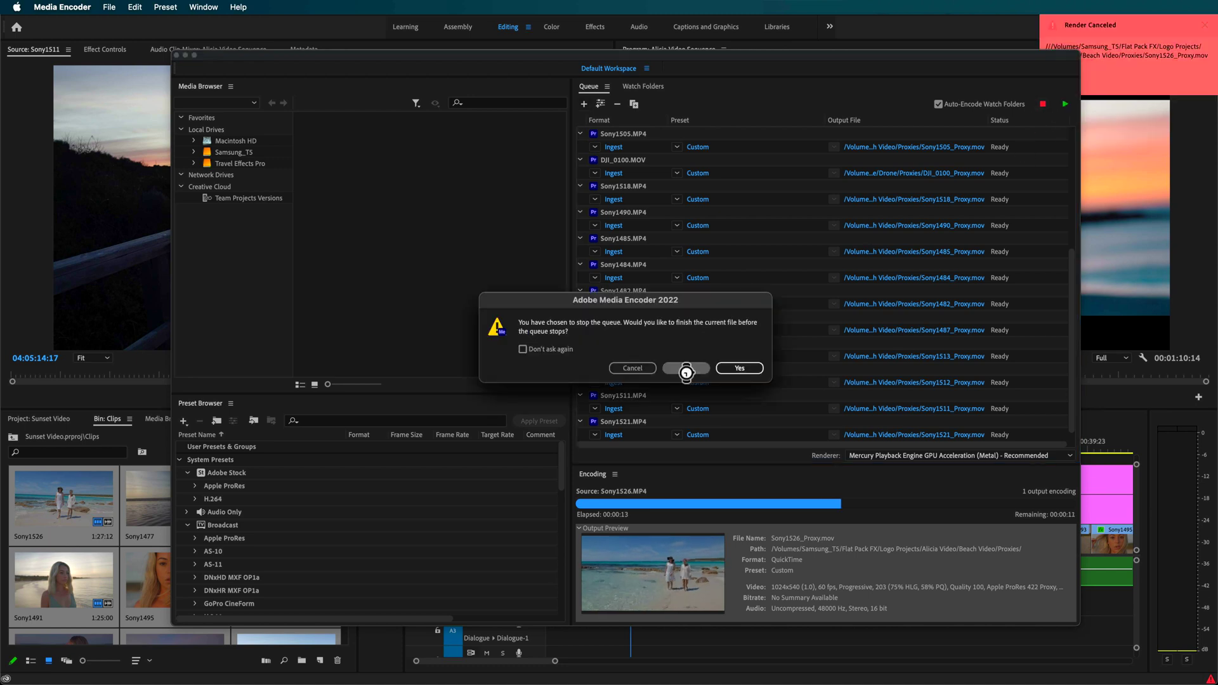
pyautogui.moveTo(764, 60); pyautogui.dragTo(737, 52)
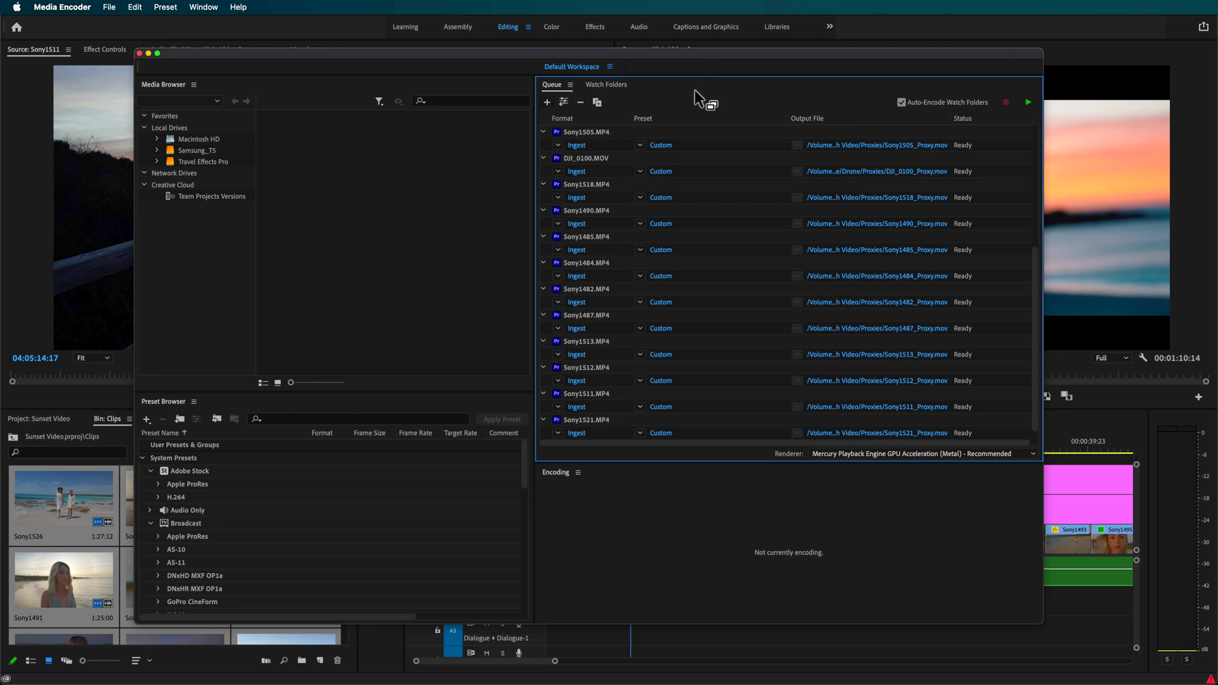
# Reset the finished Sony1490 and stopped Sony1526 jobs, with the rest, back to Ready.
pyautogui.scroll(-1, 611, 268)
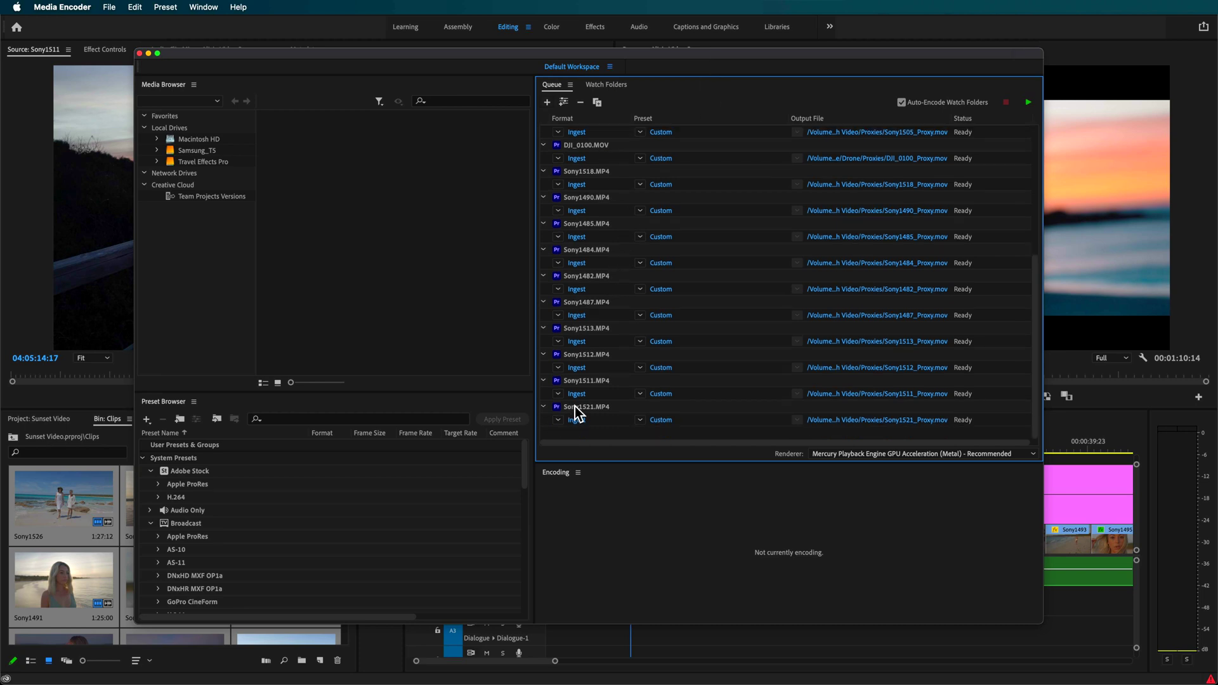
pyautogui.keyDown('shift'); pyautogui.click(593, 411); pyautogui.keyUp('shift')
pyautogui.scroll(5, 612, 370)
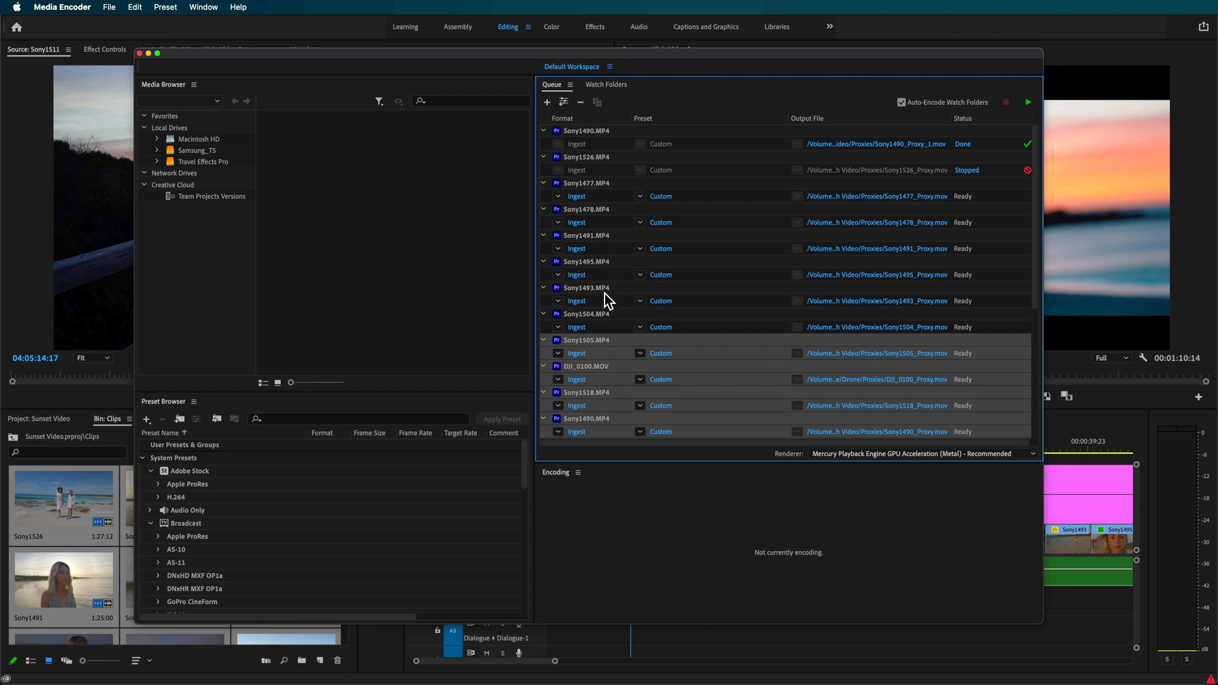
pyautogui.click(595, 132)
pyautogui.click(694, 169)
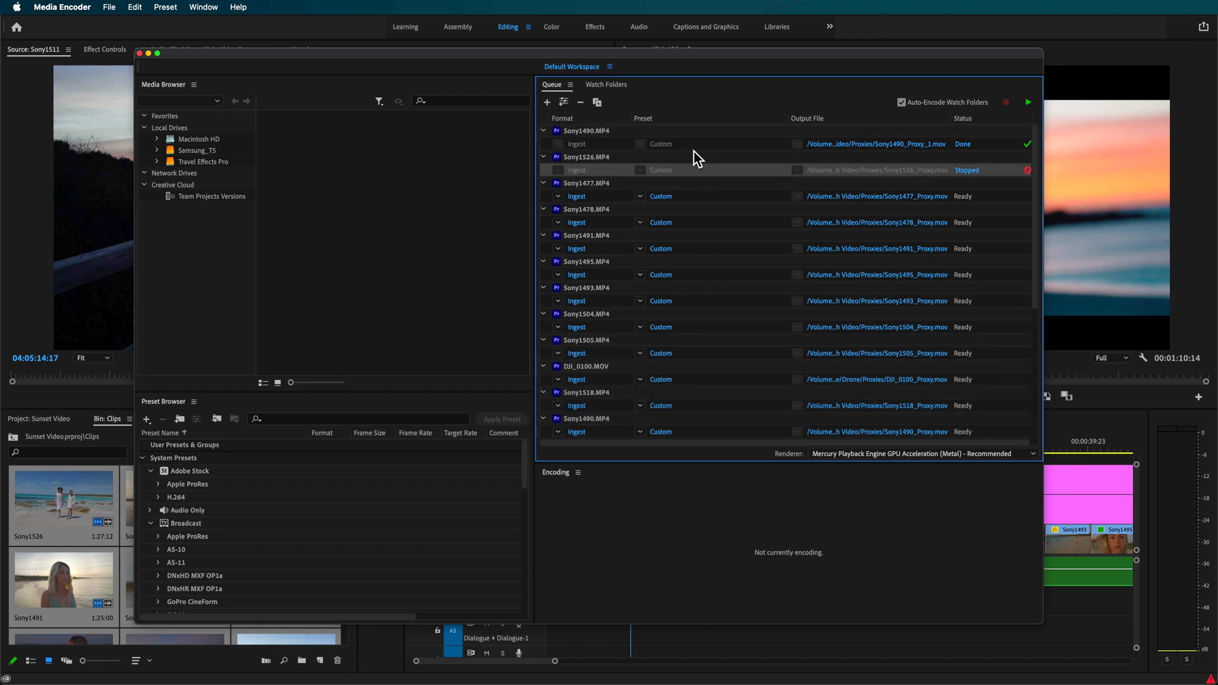
pyautogui.keyDown('shift'); pyautogui.click(696, 140); pyautogui.keyUp('shift')
pyautogui.rightClick(696, 157)
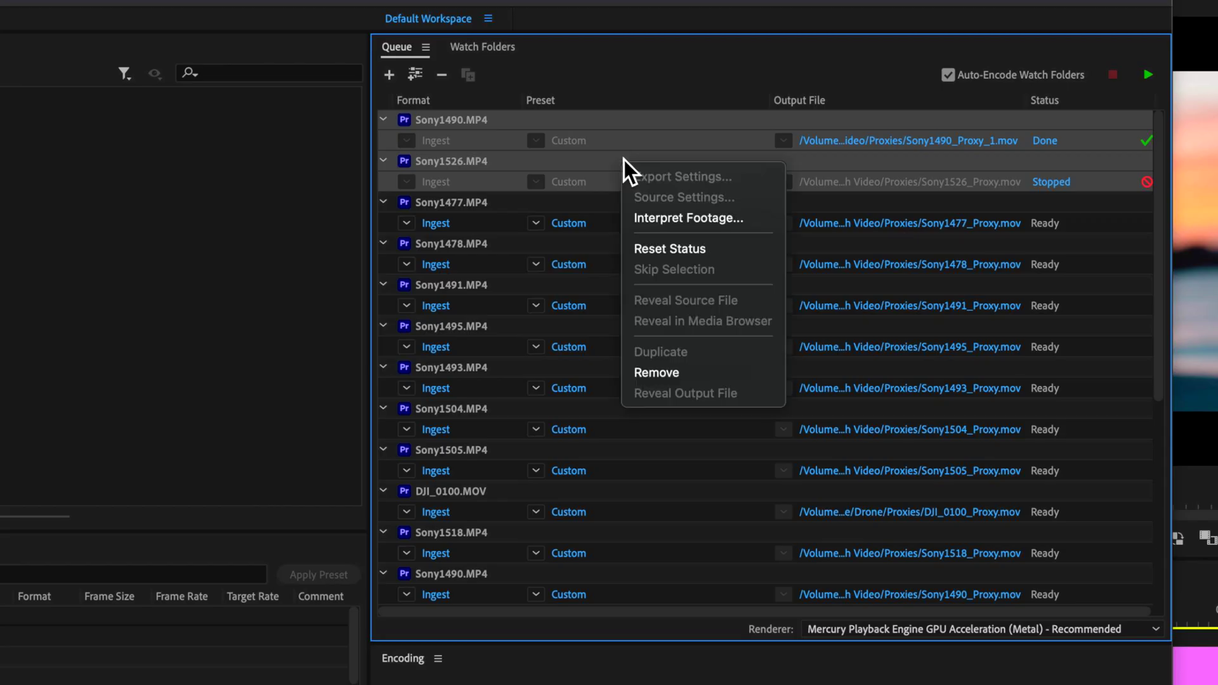
pyautogui.rightClick(619, 188)
pyautogui.rightClick(619, 189)
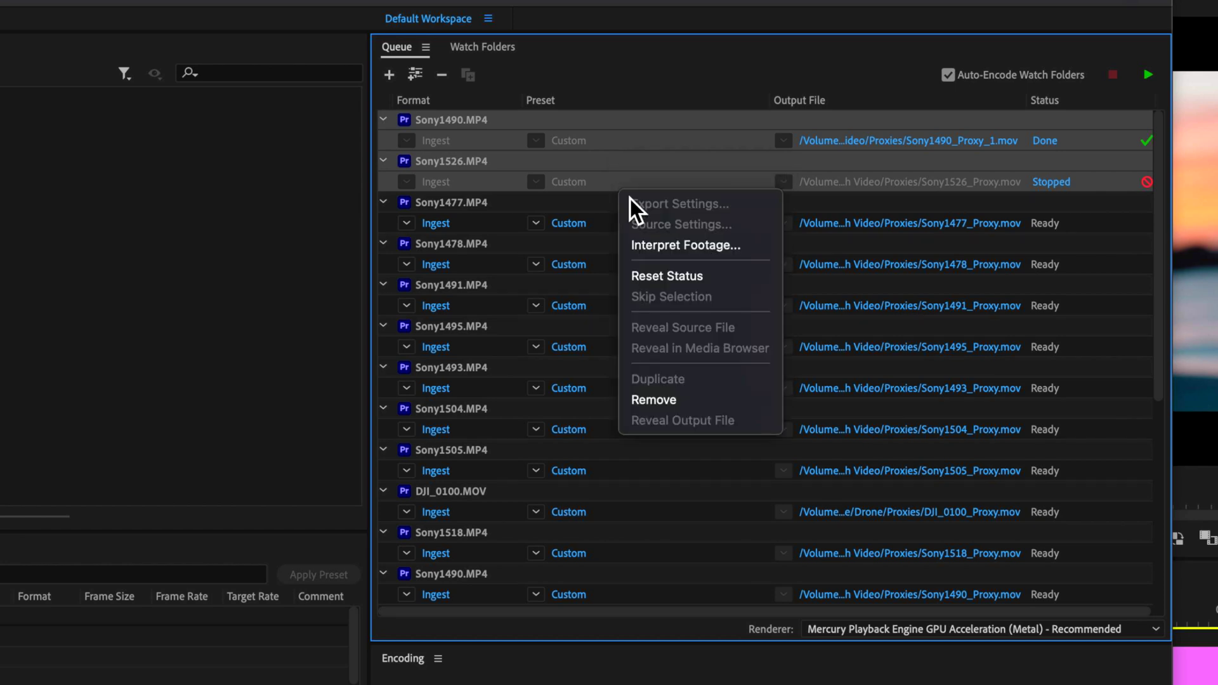
pyautogui.click(692, 276)
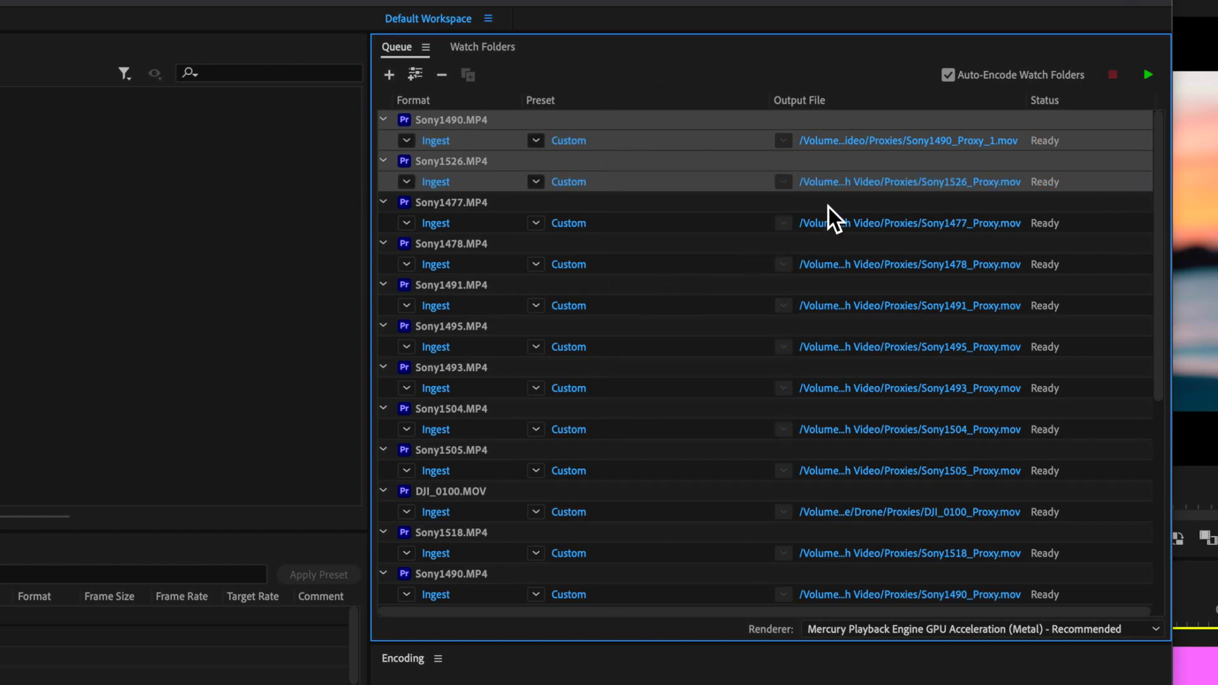
# Delete the incomplete Sony1526_Proxy.mov from the Proxies folder and empty the Trash.
pyautogui.click(857, 182)
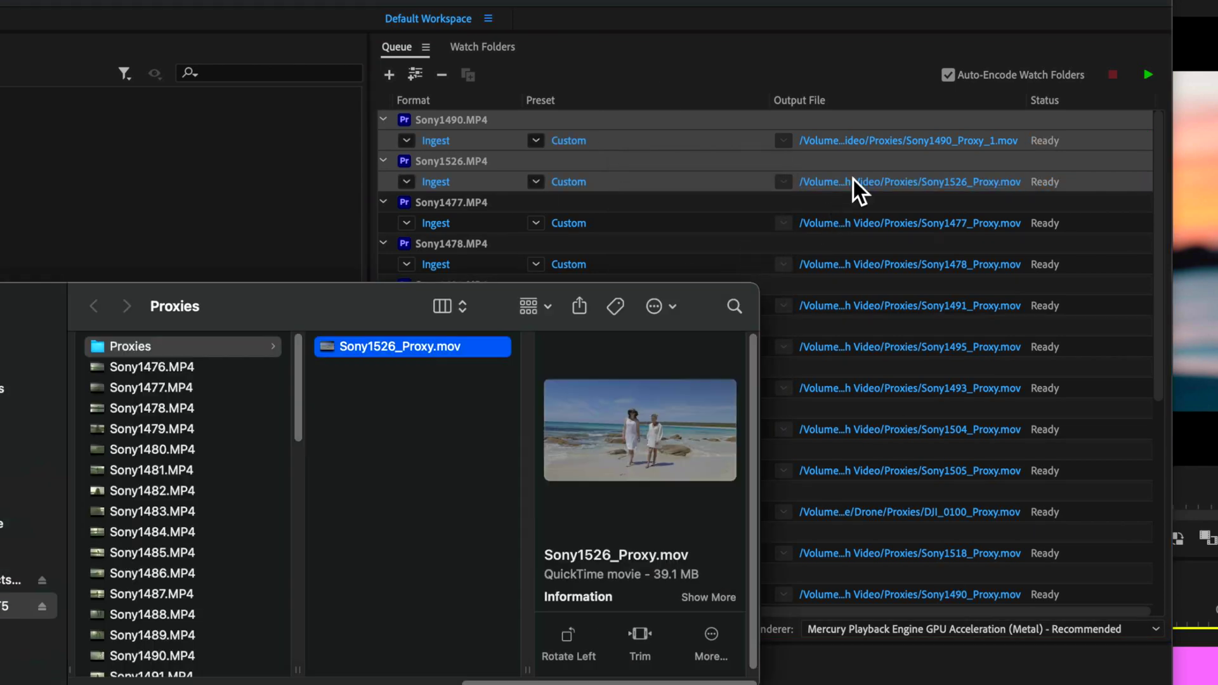
pyautogui.click(416, 383)
pyautogui.click(397, 351)
pyautogui.press('super+BackSpace')
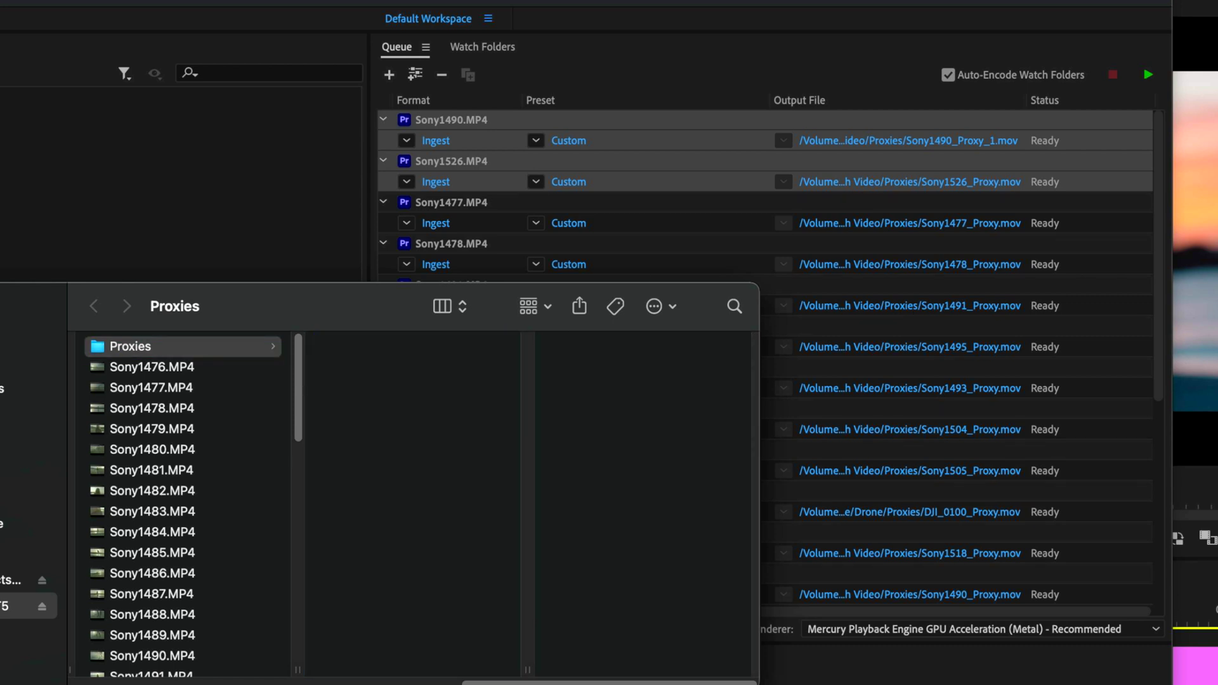
pyautogui.press('shift+super+BackSpace')
pyautogui.click(569, 349)
# Select every queued job and set their footage interpretation to assume 23.976 fps.
pyautogui.click(629, 7)
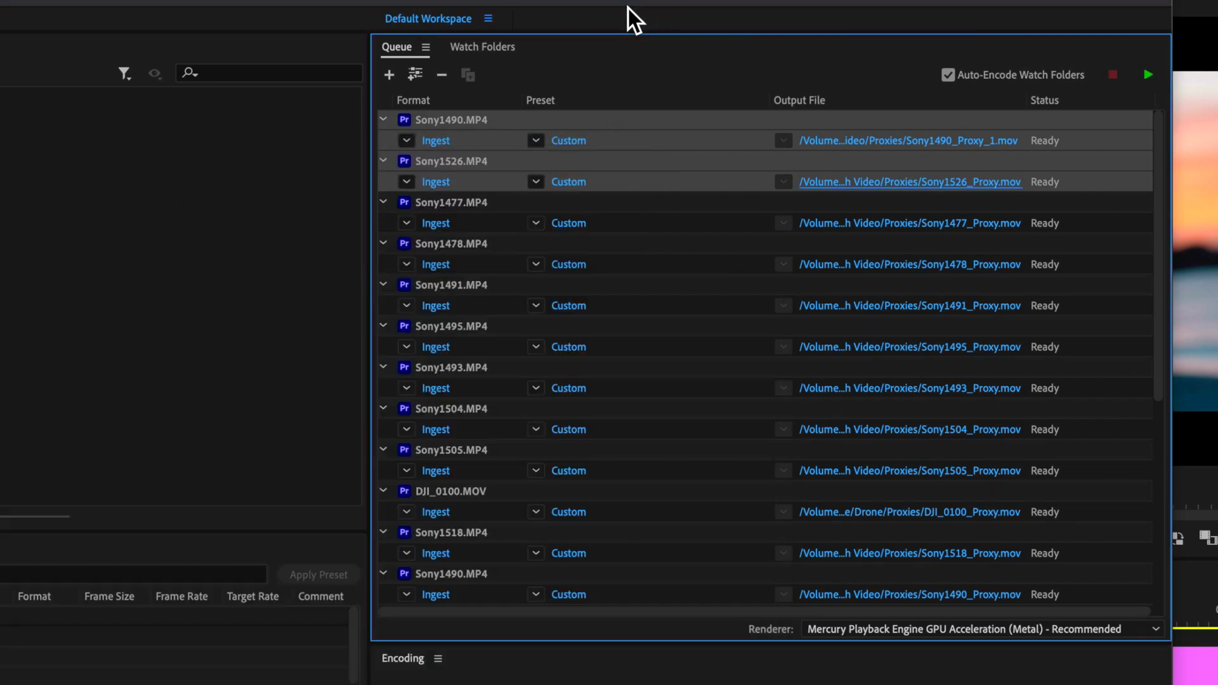
pyautogui.click(574, 119)
pyautogui.scroll(-5, 493, 406)
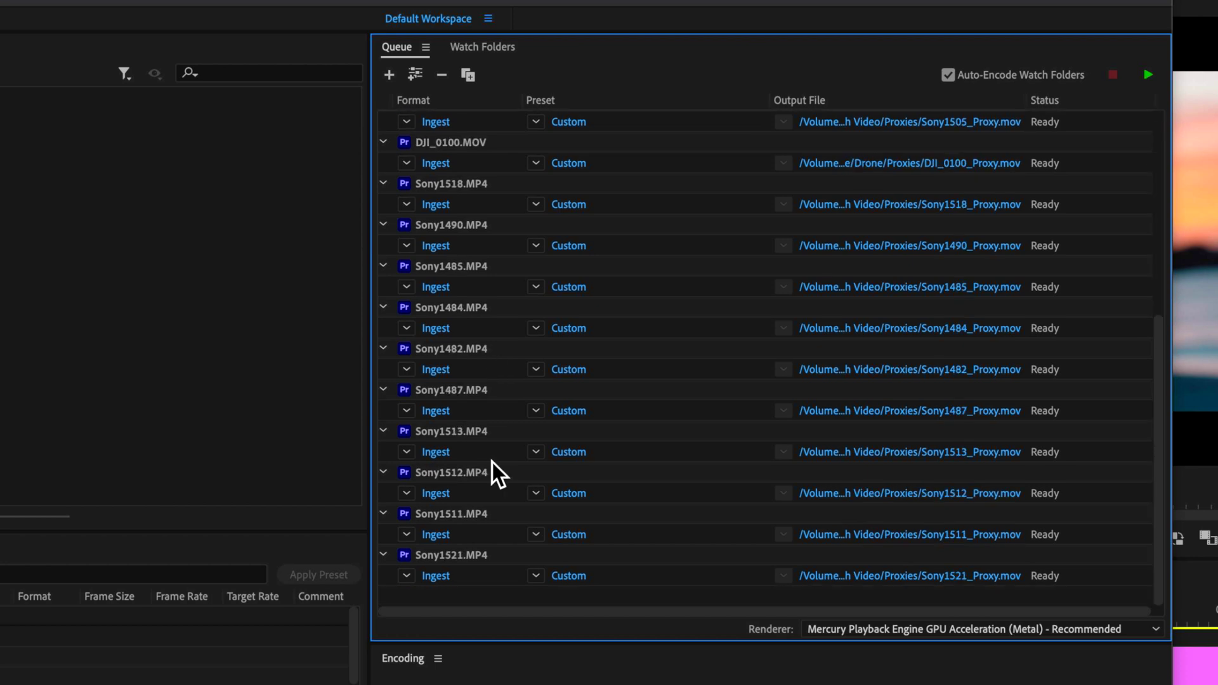
pyautogui.keyDown('shift'); pyautogui.click(482, 561); pyautogui.keyUp('shift')
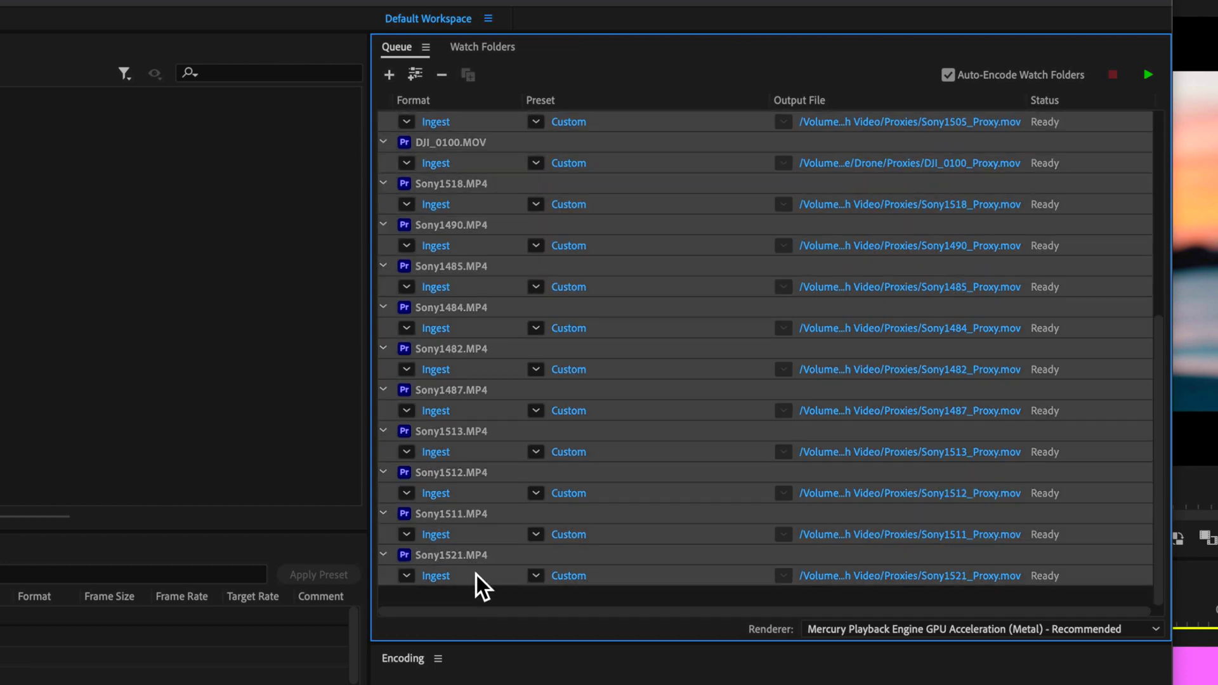
pyautogui.scroll(5, 457, 287)
pyautogui.rightClick(493, 123)
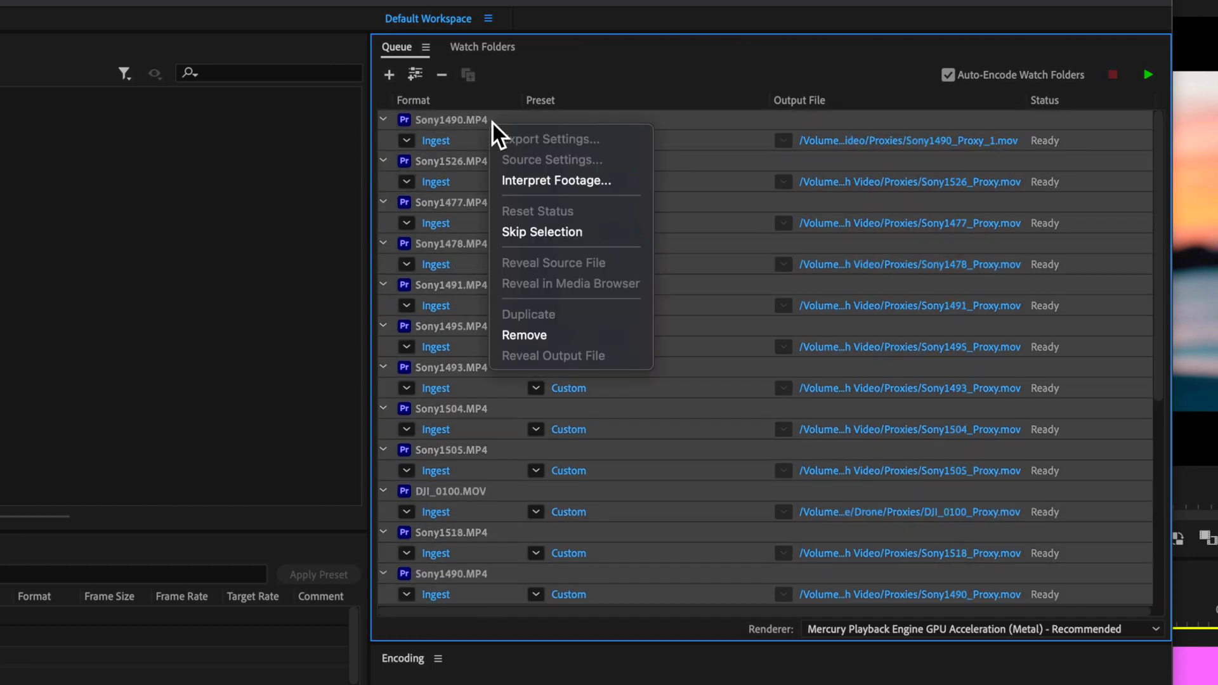
pyautogui.click(529, 177)
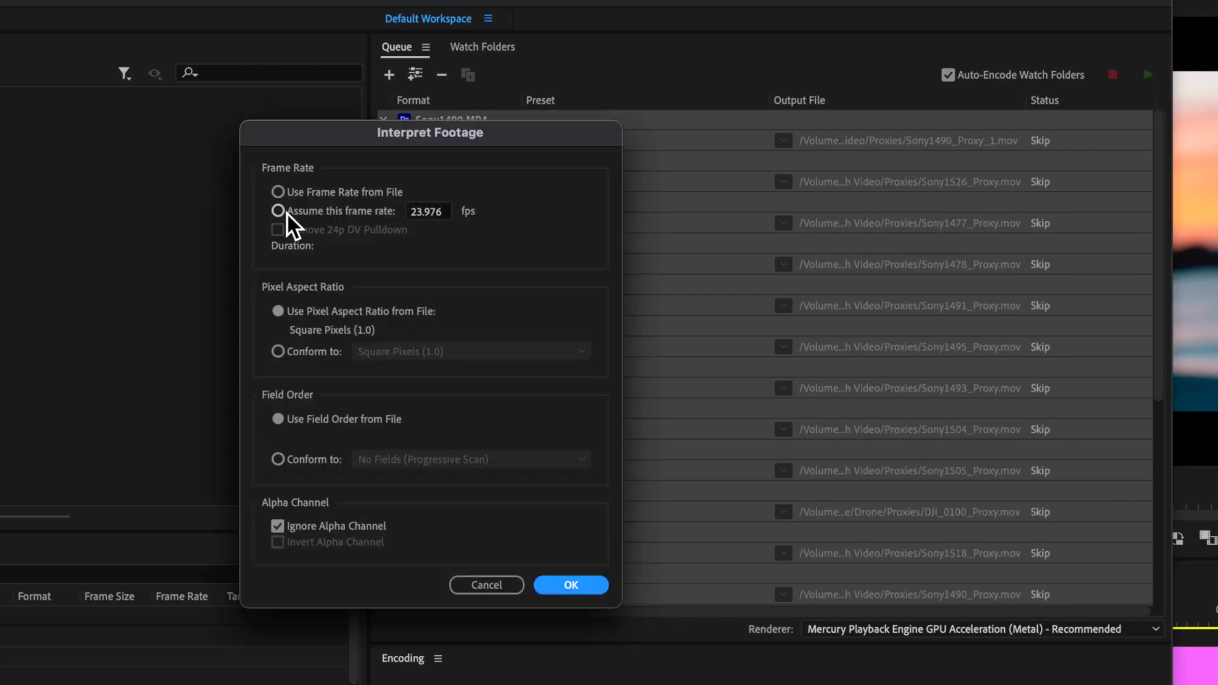
pyautogui.click(279, 212)
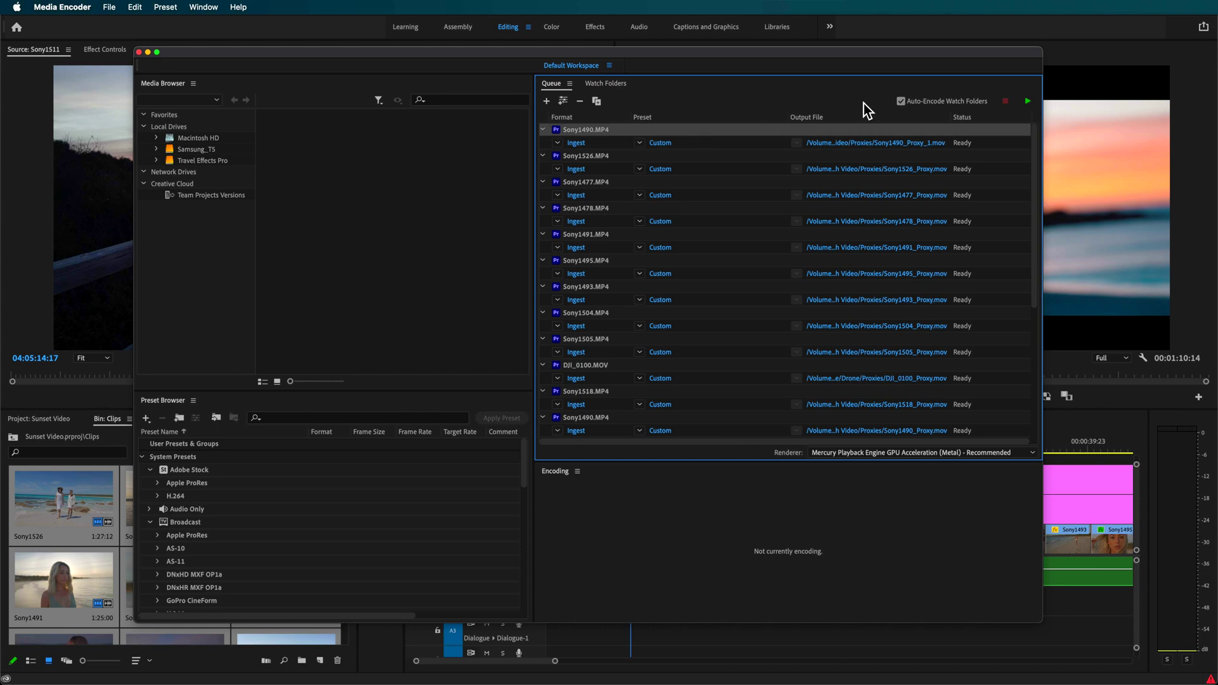
# Start the Media Encoder queue so the Sony1490 proxy encodes at 23.976 fps.
pyautogui.click(1036, 103)
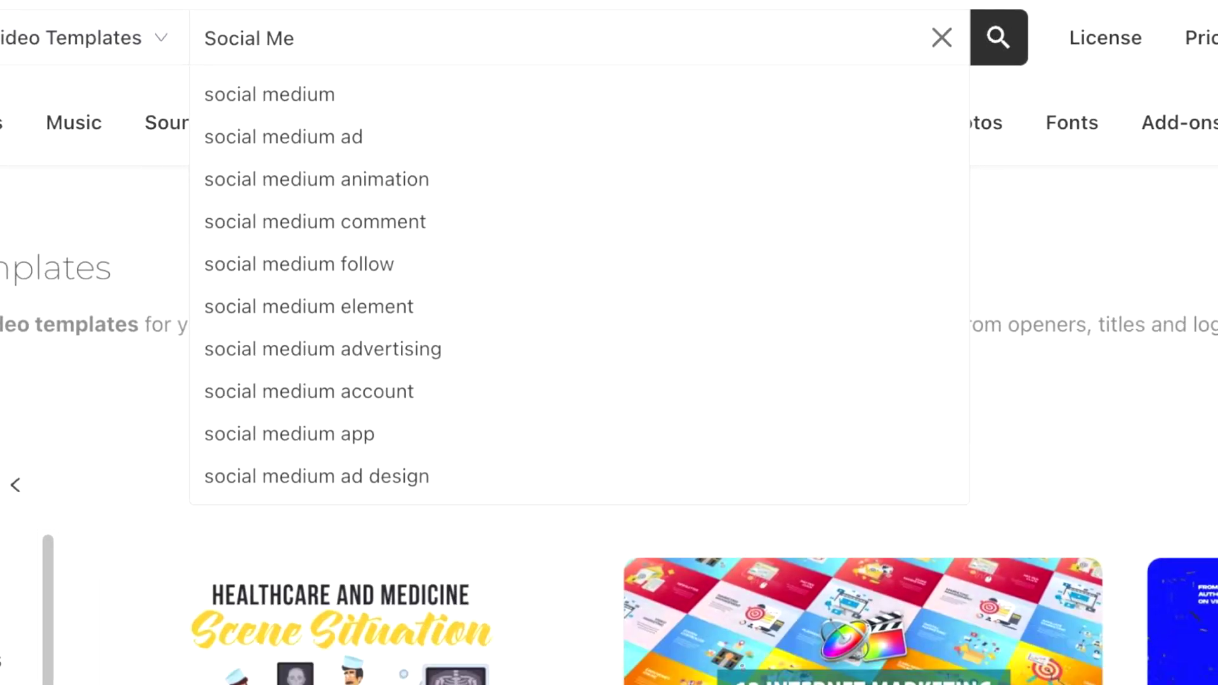
# Search Envato for 'Social Media' Premiere Pro templates, then place Instagram 1 at the end of V1.
pyautogui.write('dia')
pyautogui.press('Return')
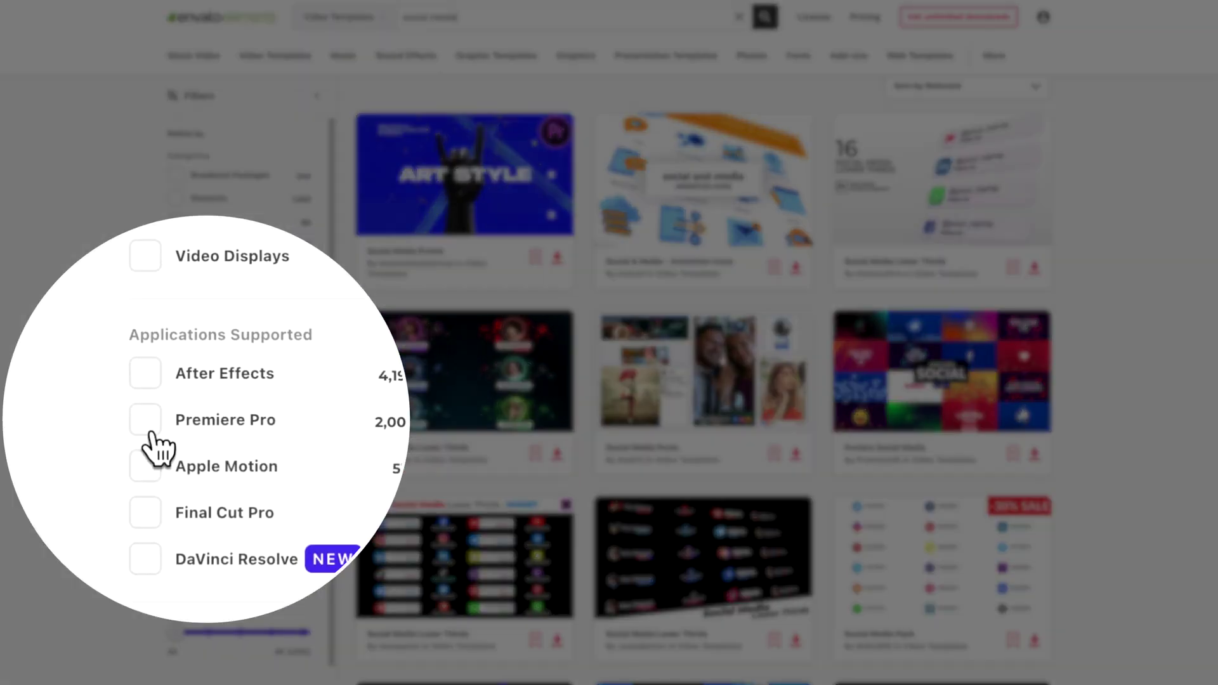
pyautogui.click(146, 420)
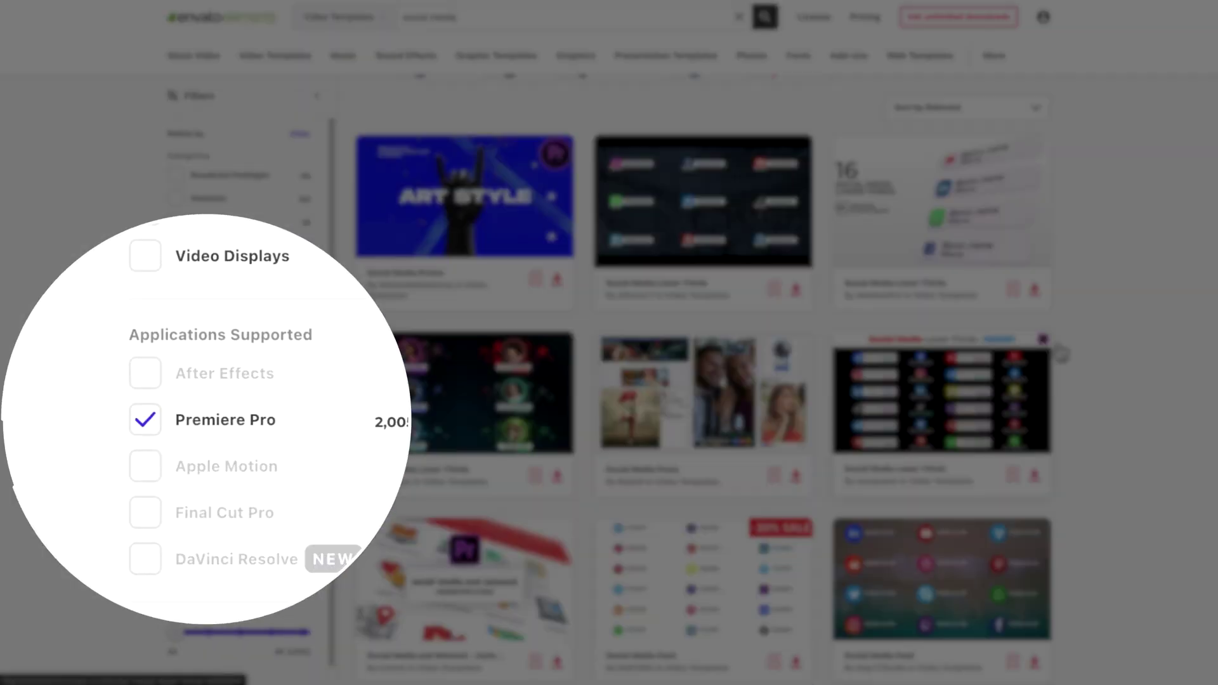
pyautogui.scroll(-5, 703, 373)
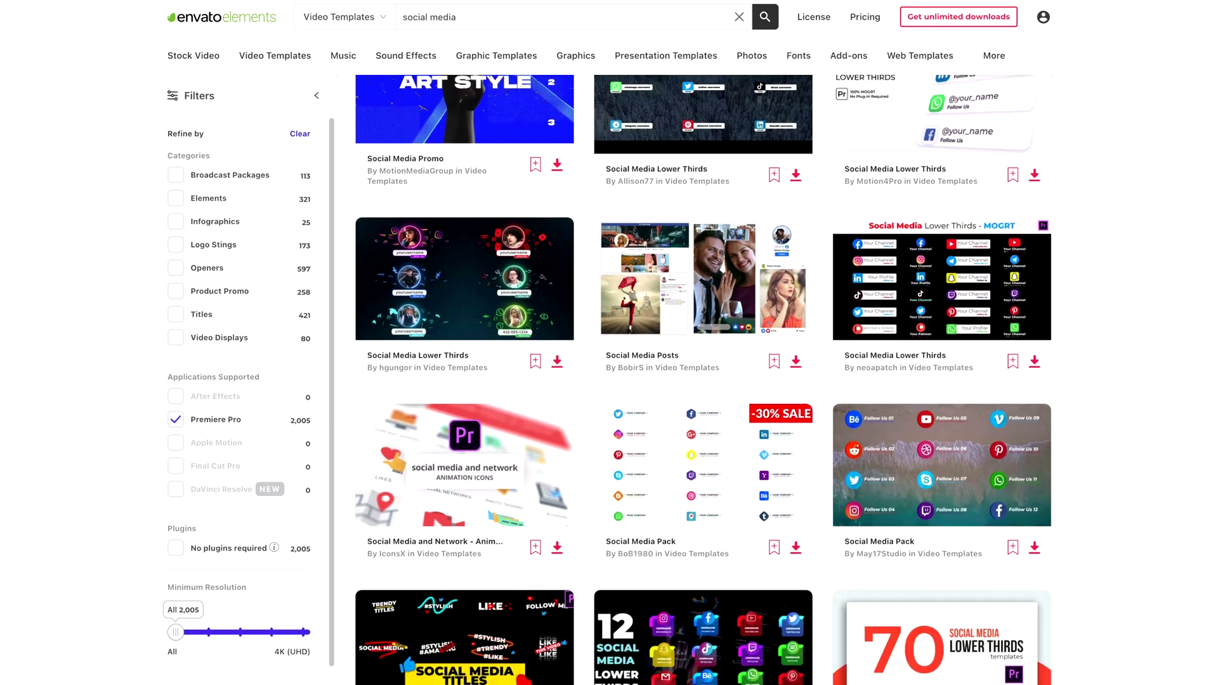
pyautogui.scroll(-2, 703, 373)
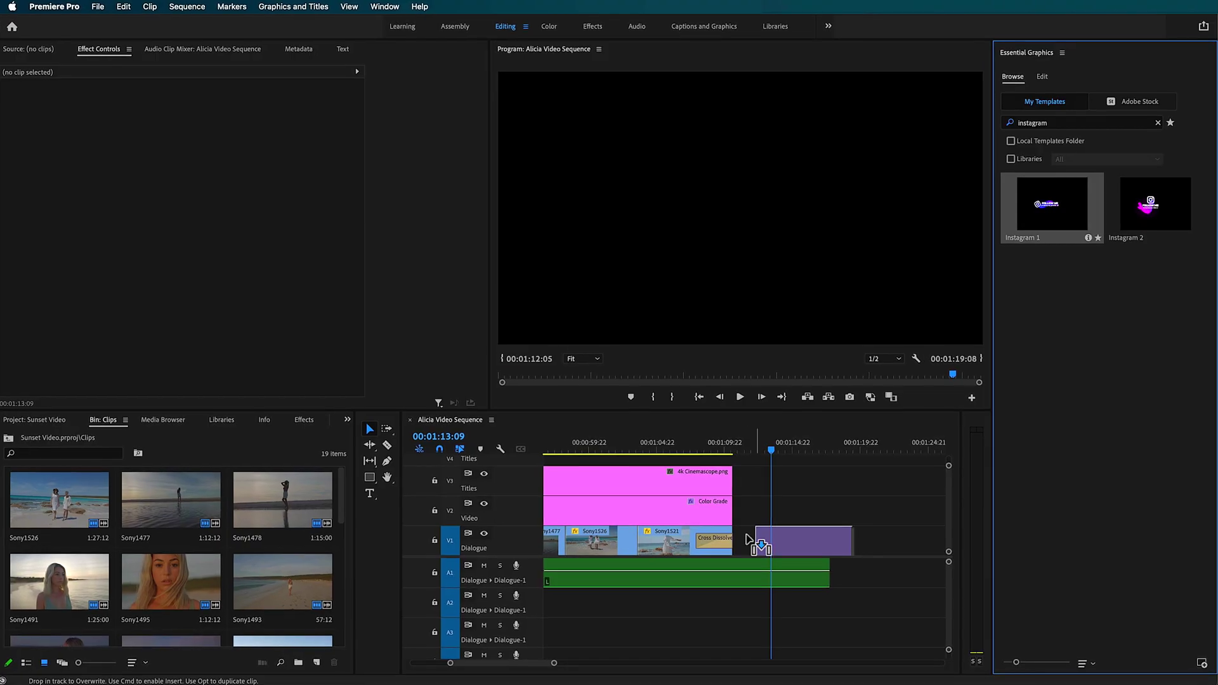
pyautogui.moveTo(749, 542); pyautogui.dragTo(739, 551)
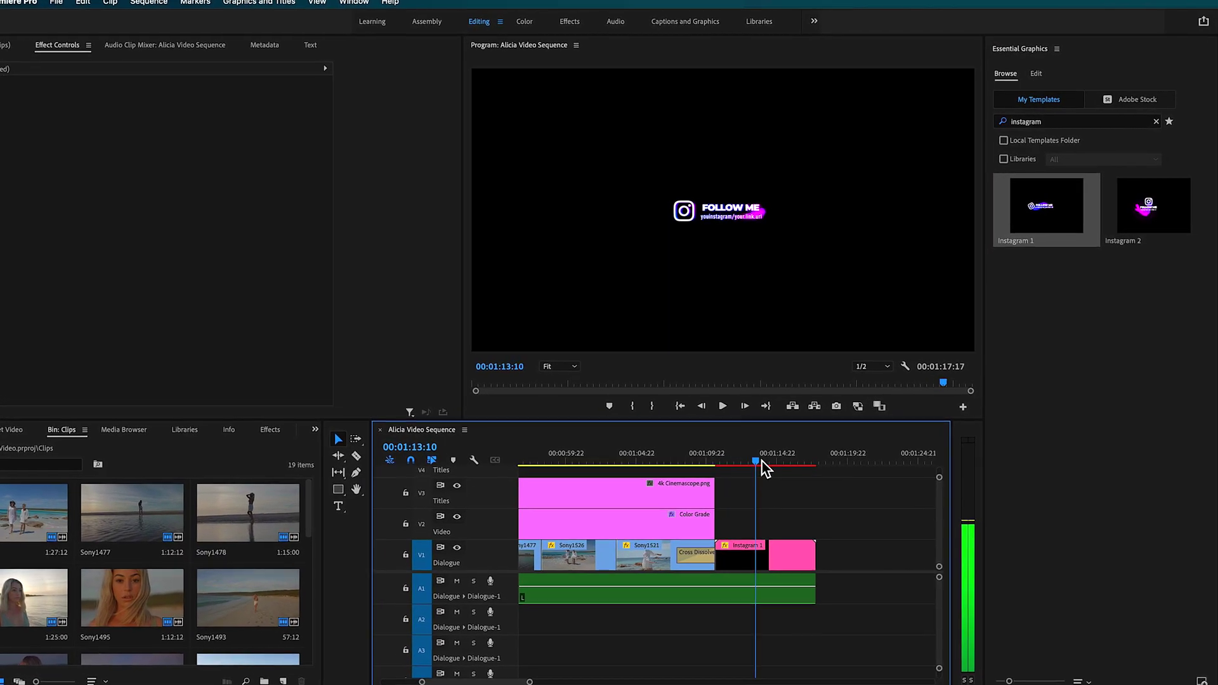
# Replace the Instagram 1 lower third's FOLLOW ME text with a custom name.
pyautogui.click(771, 557)
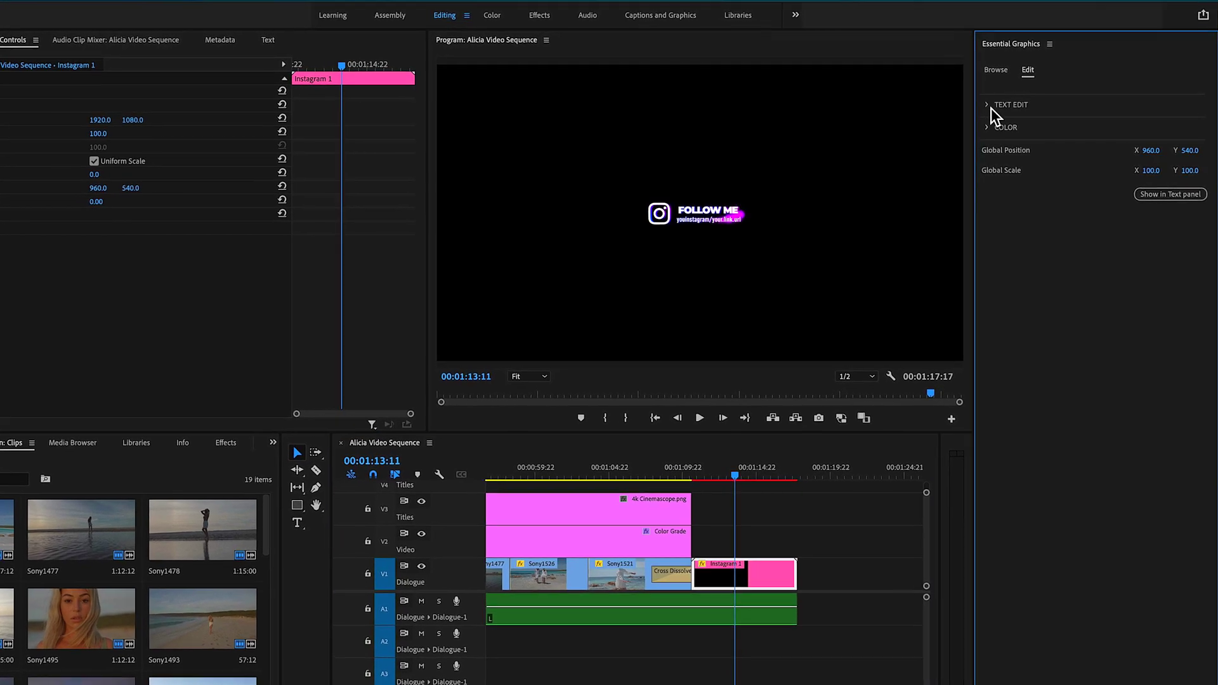
pyautogui.click(991, 109)
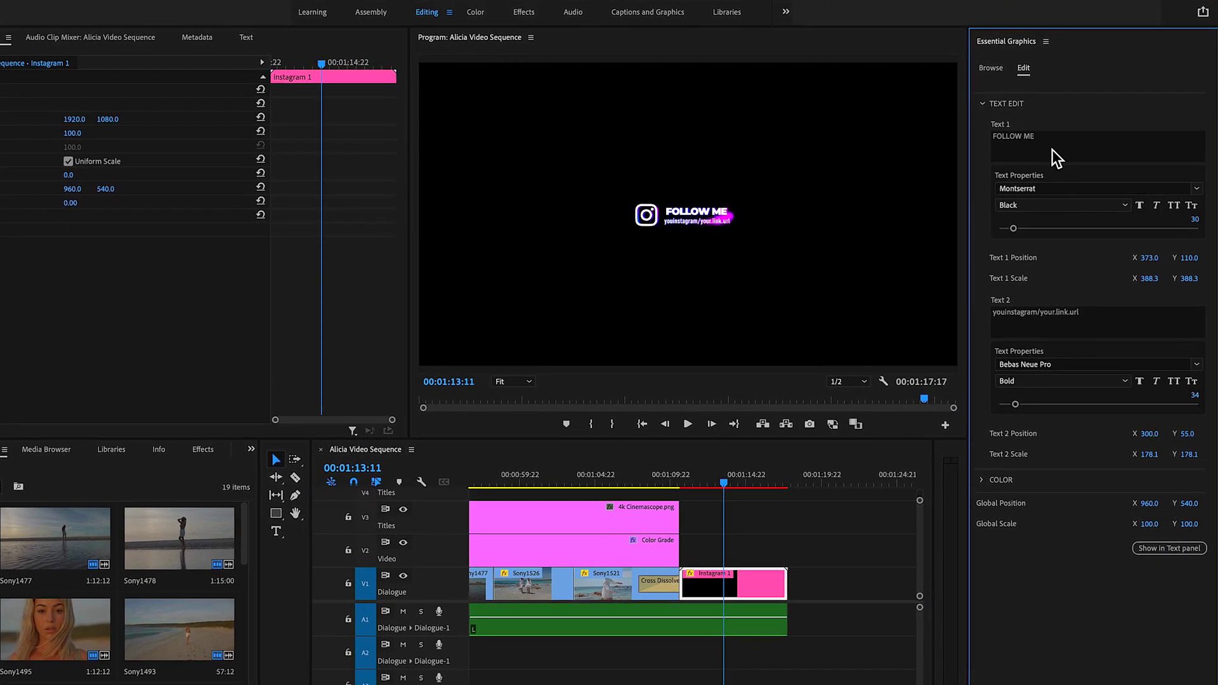
pyautogui.click(1062, 141)
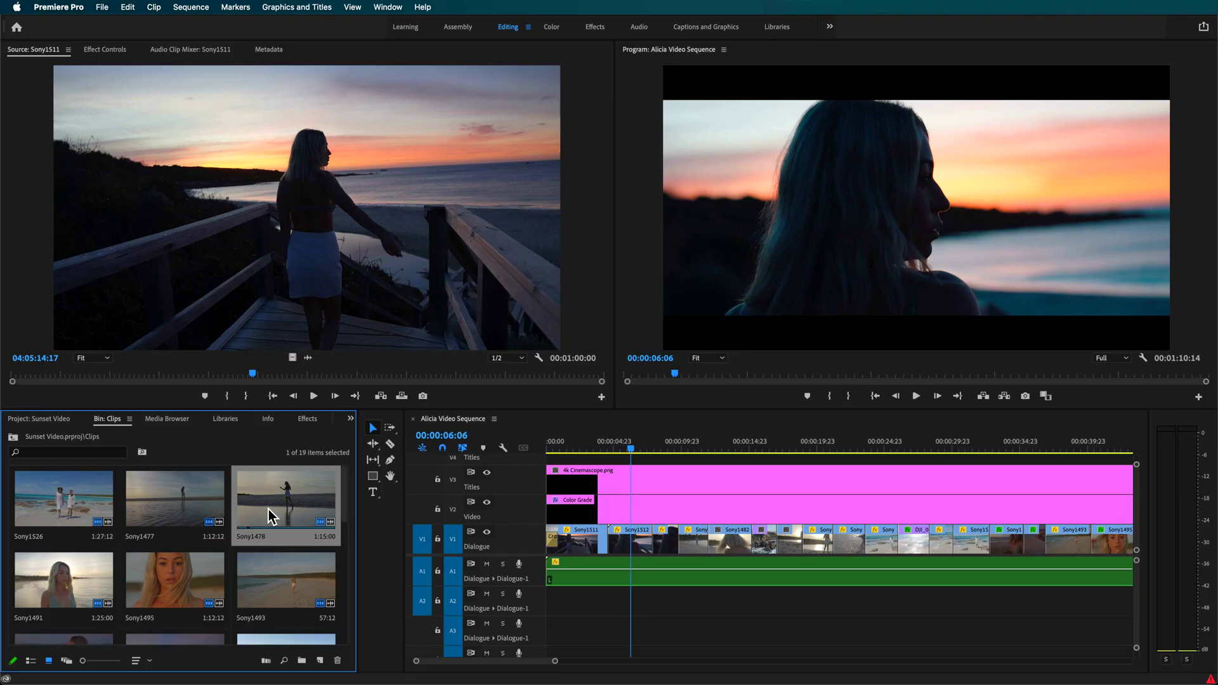
# Scrub the timeline between about 00:00:06 and 00:00:08 to check proxy playback.
pyautogui.click(634, 451)
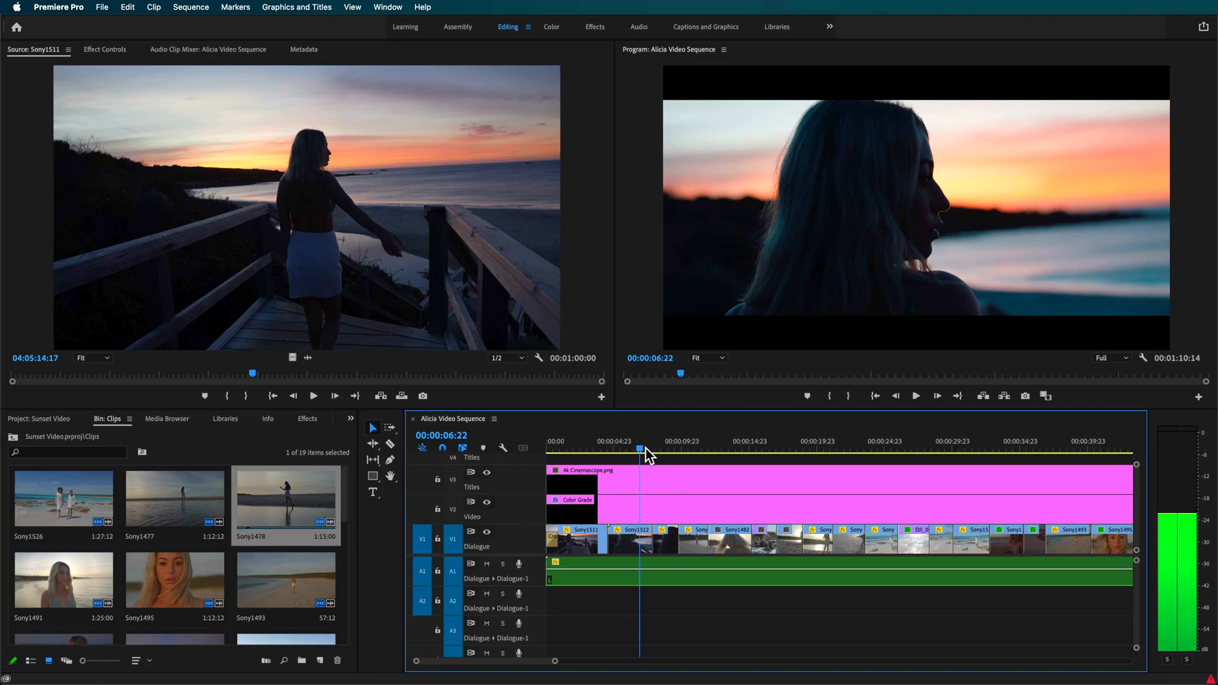
pyautogui.moveTo(588, 456); pyautogui.dragTo(688, 458)
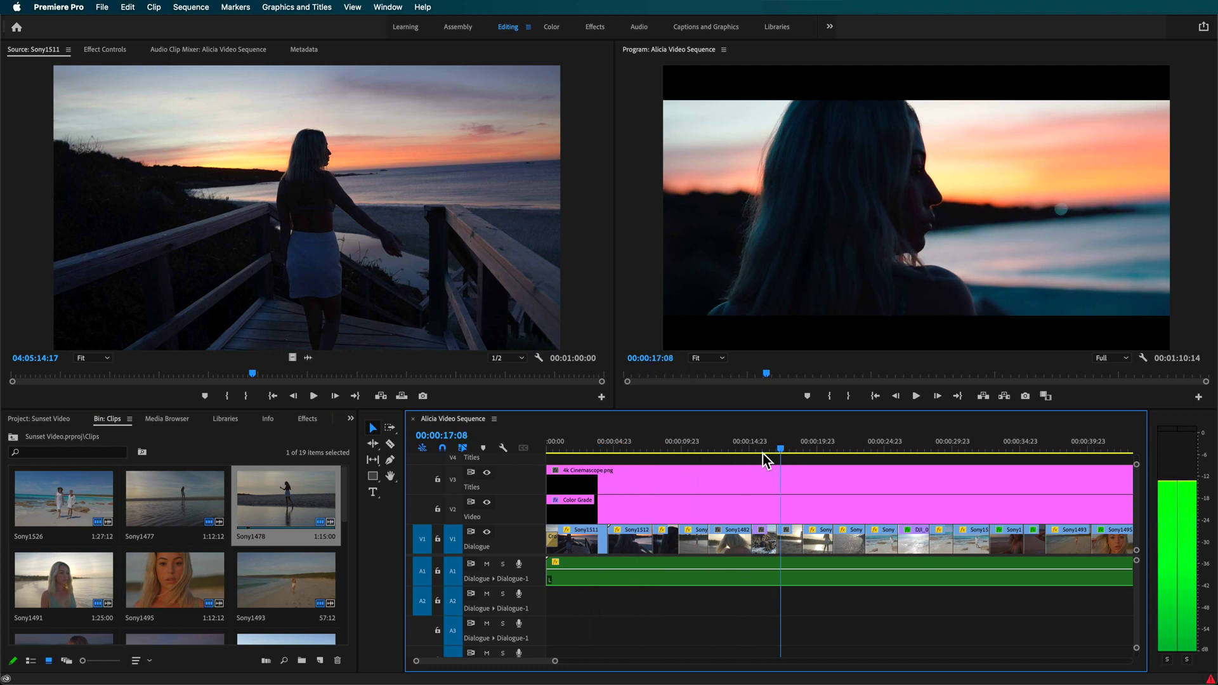
pyautogui.moveTo(763, 455); pyautogui.dragTo(660, 455)
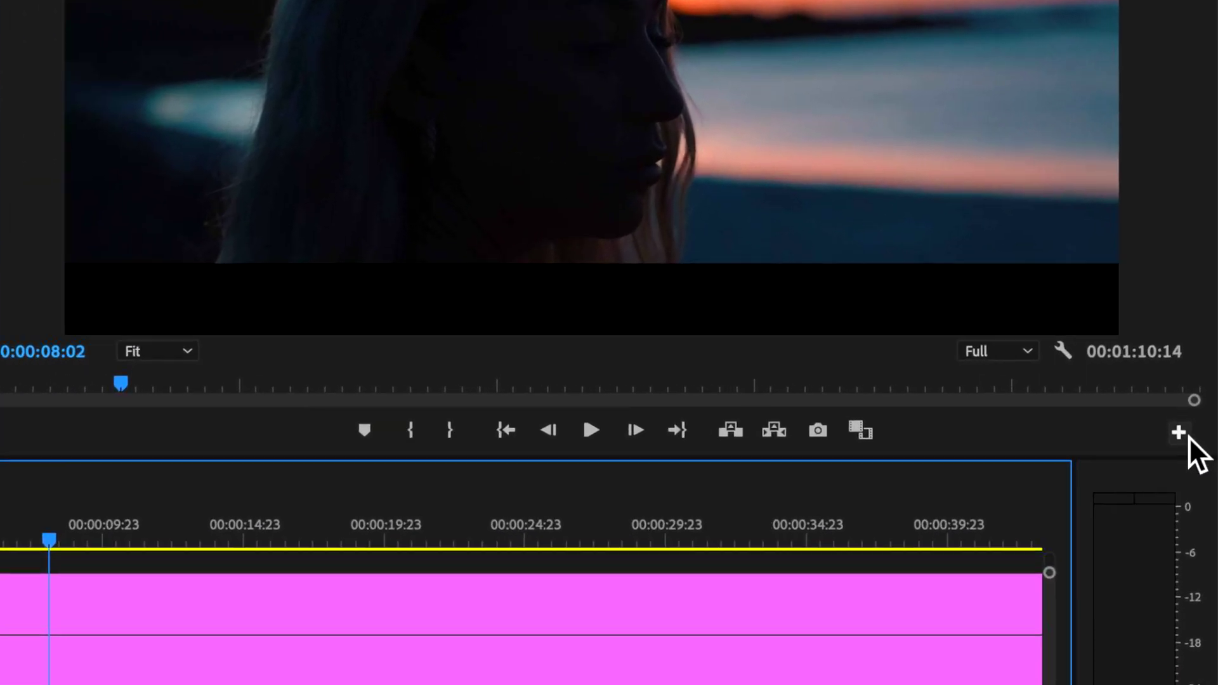
# Add the Toggle Proxies button to the Program monitor's transport bar via the Button Editor.
pyautogui.click(1178, 432)
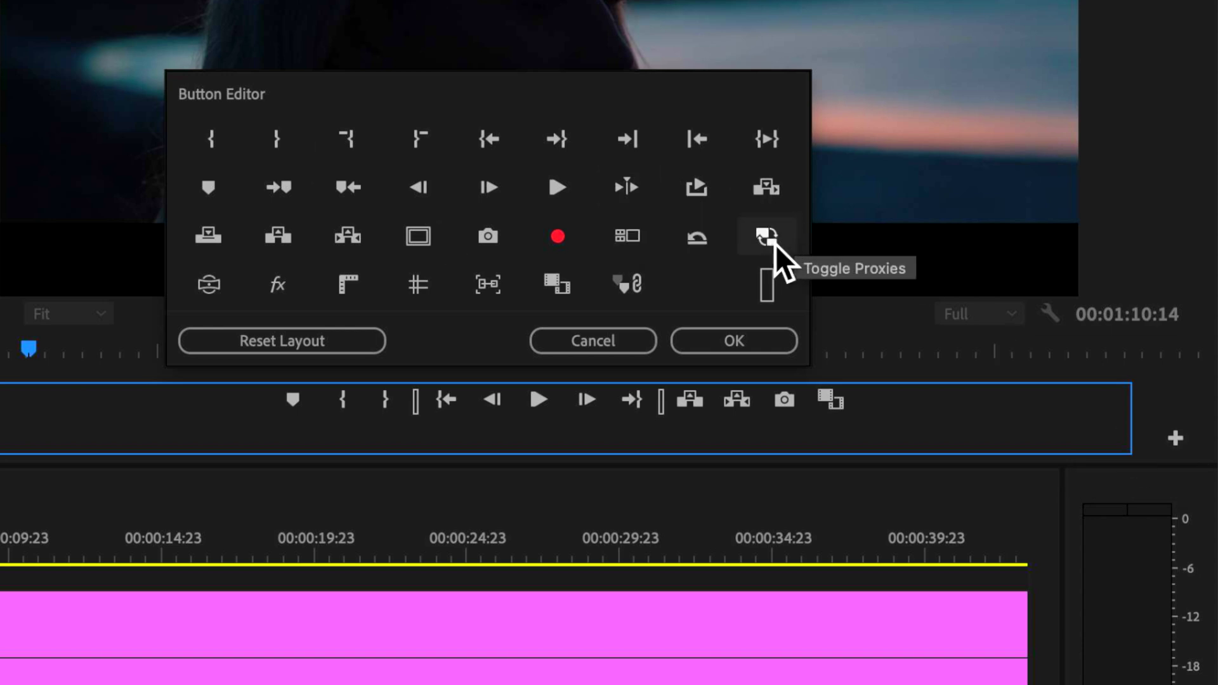
pyautogui.moveTo(771, 245); pyautogui.dragTo(834, 427)
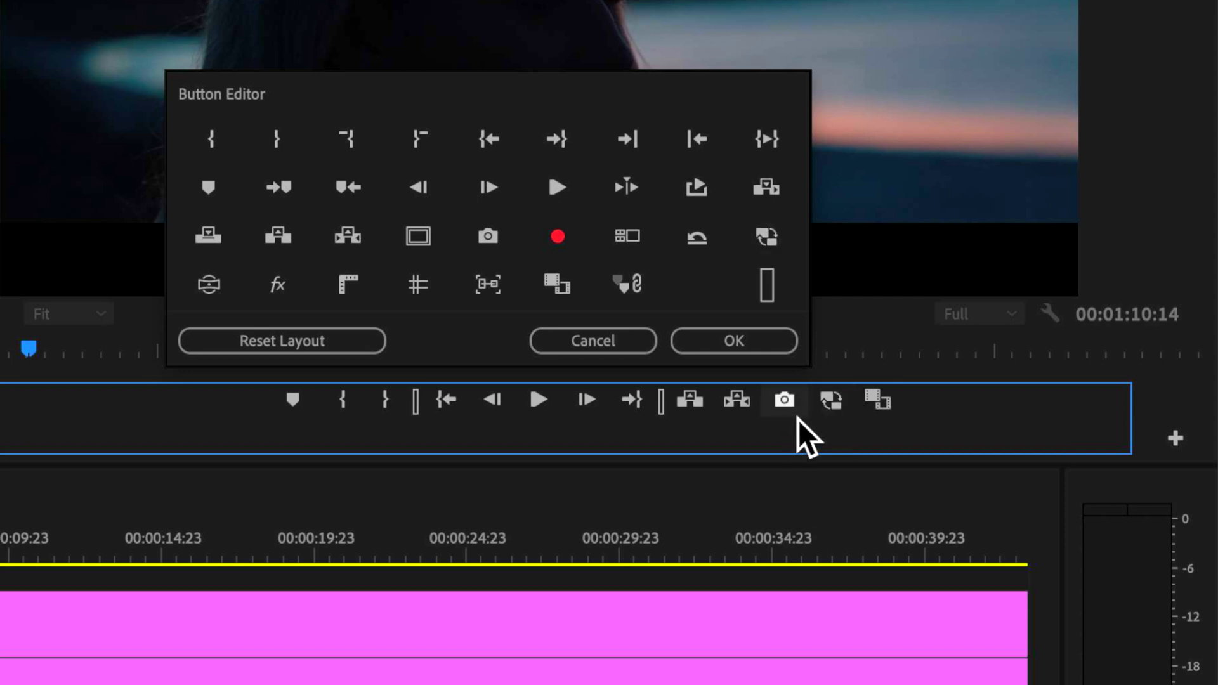
pyautogui.click(764, 351)
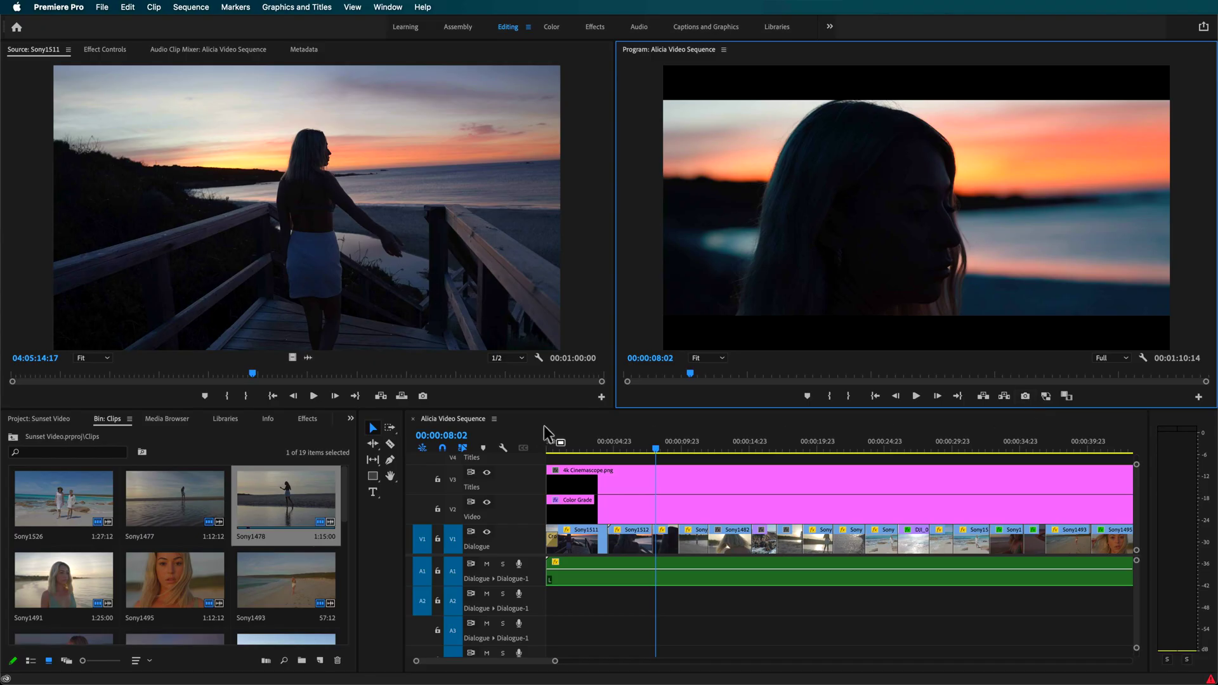
pyautogui.click(628, 451)
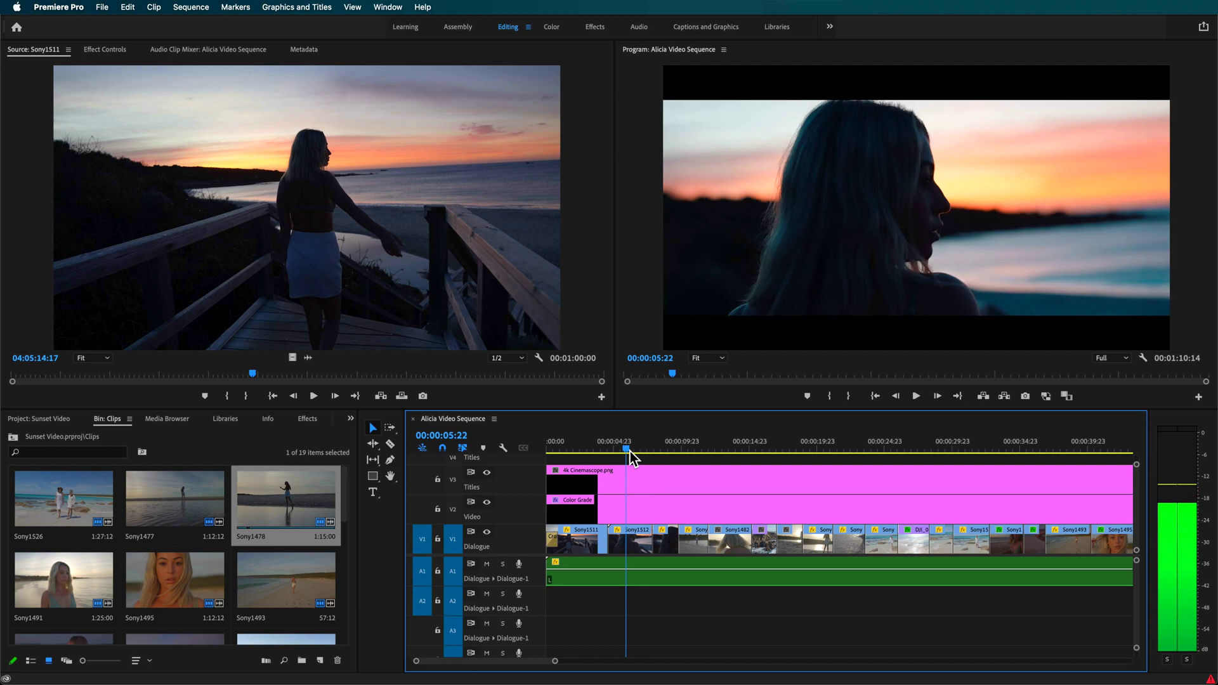
# Turn proxies on, scrub the sequence, then play it from the start.
pyautogui.click(1048, 400)
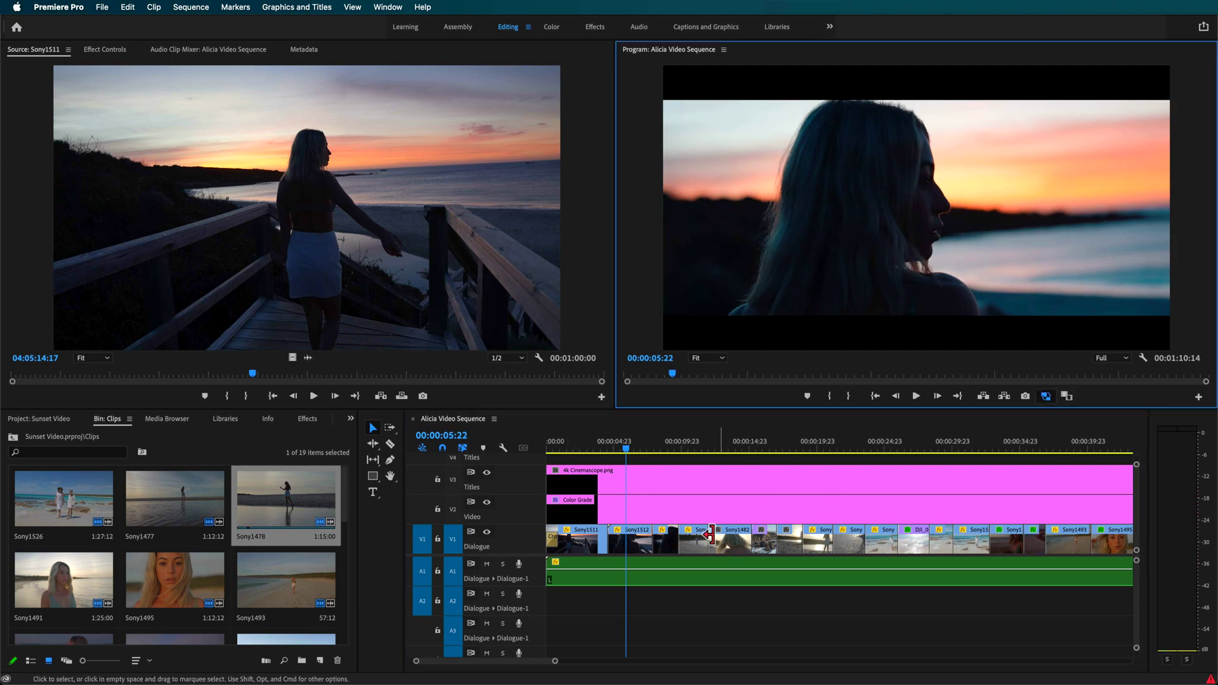
pyautogui.moveTo(622, 450); pyautogui.dragTo(711, 452)
pyautogui.press('Home')
pyautogui.press('space')
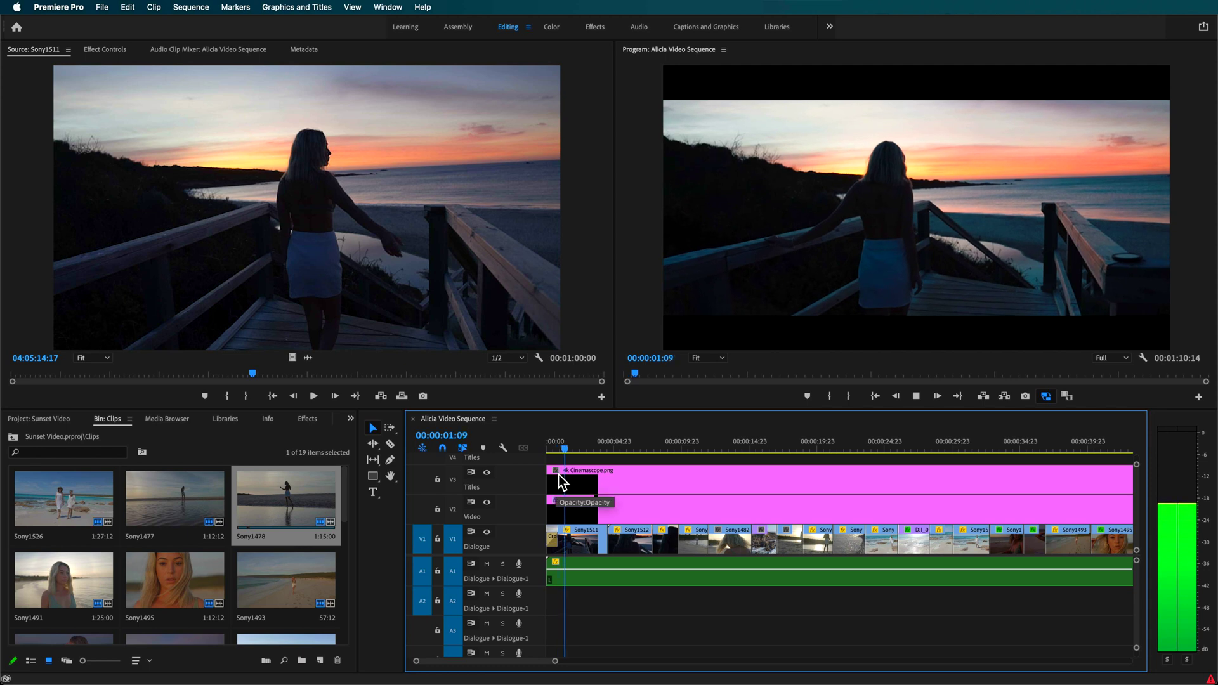
# Scrub again, then switch proxies off to compare full-resolution playback at 00:00:08:22.
pyautogui.moveTo(698, 437); pyautogui.dragTo(696, 489)
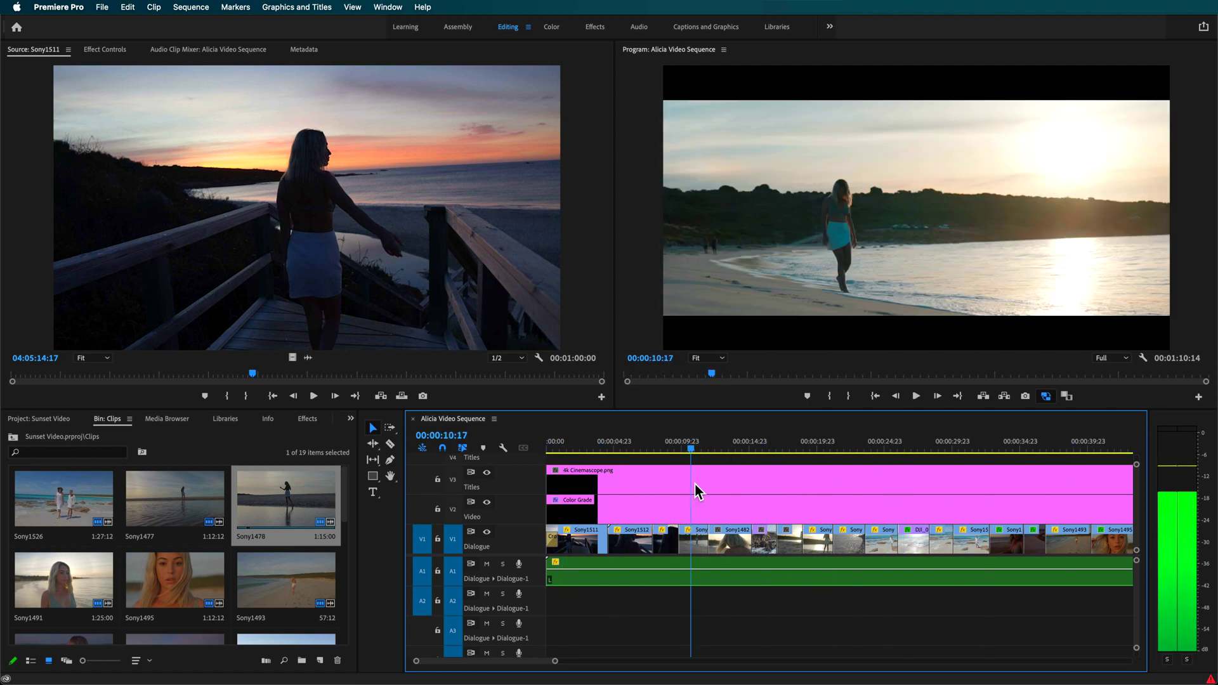
pyautogui.click(1047, 398)
pyautogui.click(667, 448)
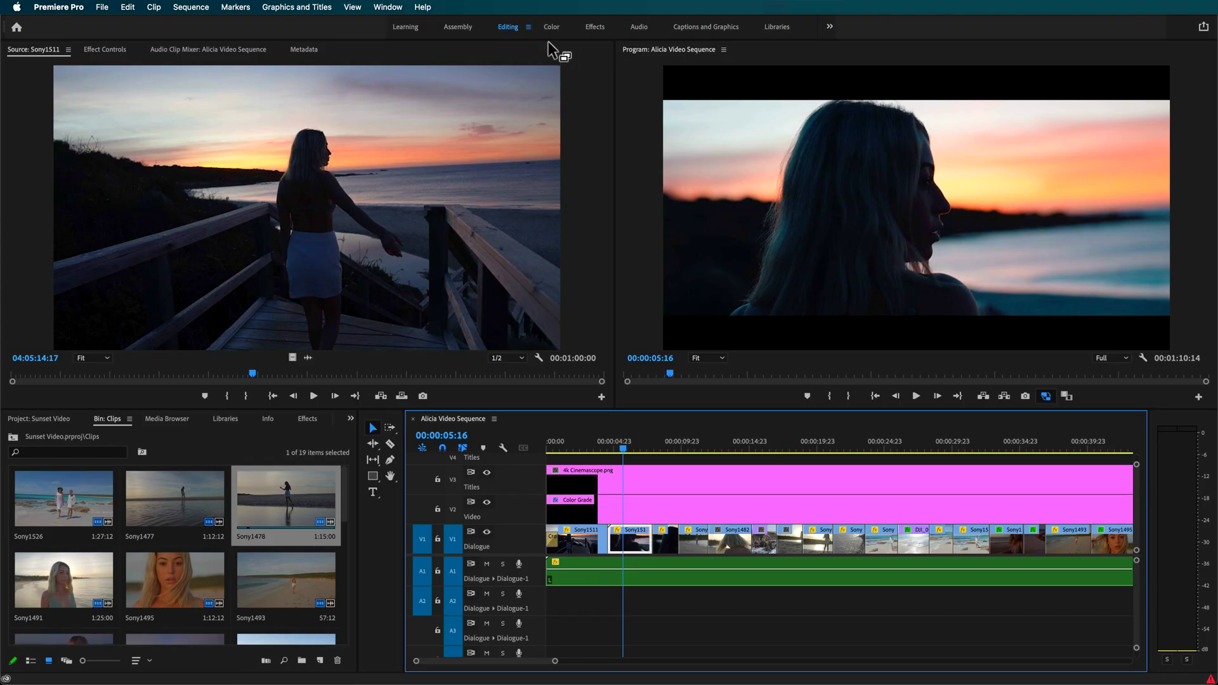
# In the Color workspace, warm Sony1512 to Temperature 25.0 and raise Saturation to 112.5.
pyautogui.click(548, 28)
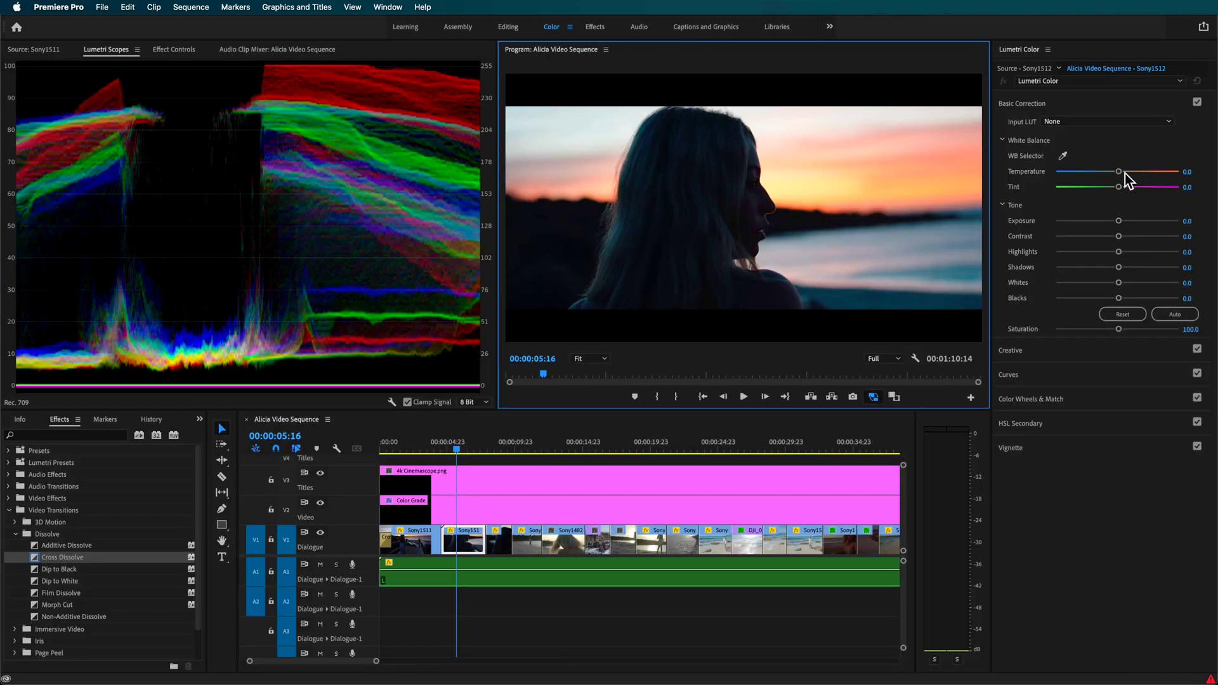
pyautogui.moveTo(1125, 173)
pyautogui.mouseDown()
pyautogui.moveTo(1152, 177)
pyautogui.moveTo(1091, 180)
pyautogui.moveTo(1152, 181)
pyautogui.moveTo(1125, 192)
pyautogui.mouseUp()
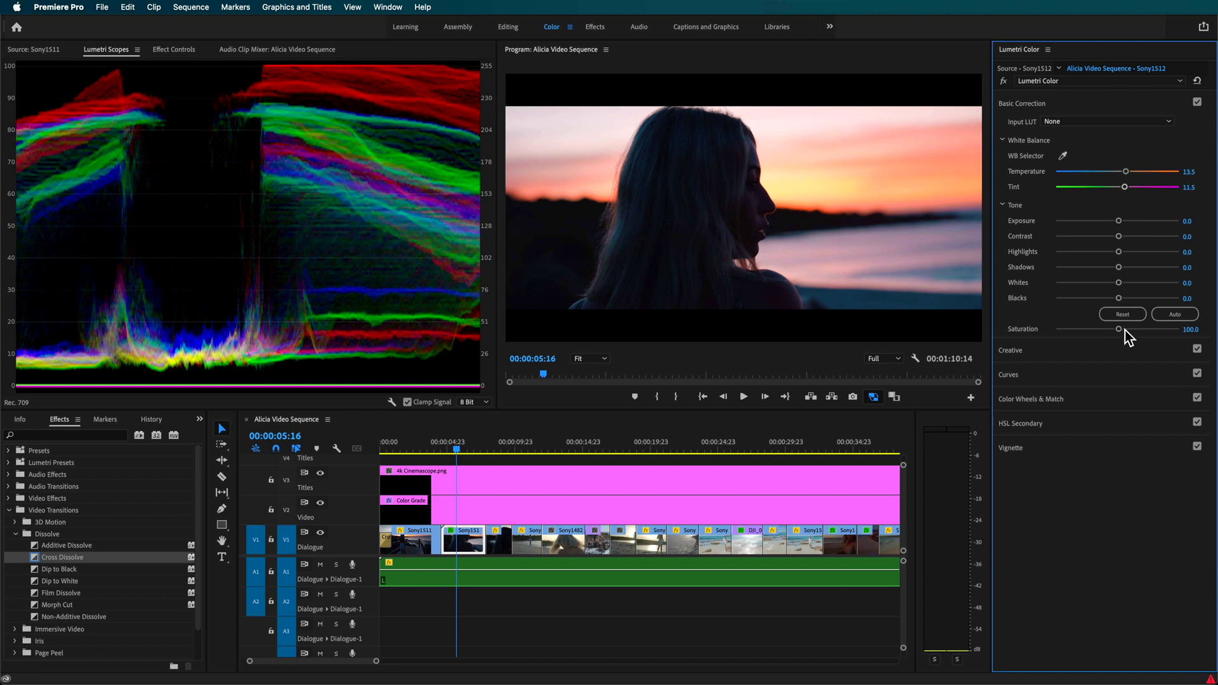
pyautogui.moveTo(1118, 329); pyautogui.dragTo(1127, 330)
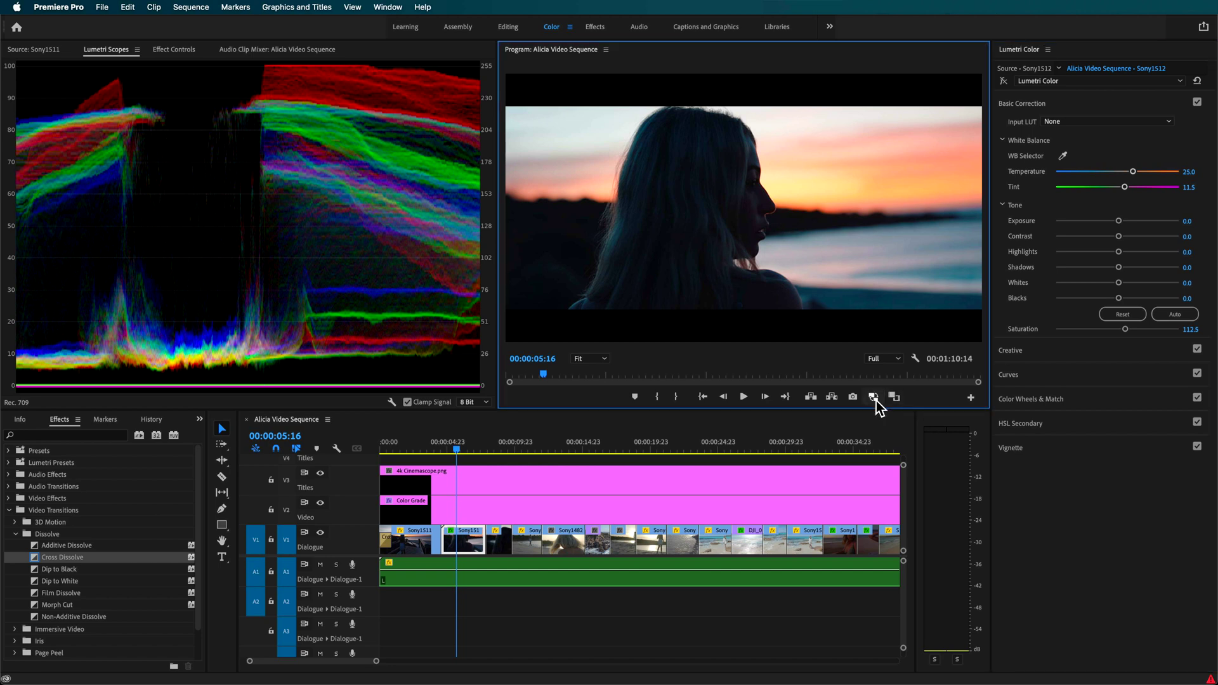
# Toggle proxy viewing, jump to Sony1490 at 00:00:23:06, and return to the Editing workspace.
pyautogui.moveTo(448, 448); pyautogui.dragTo(464, 448)
pyautogui.click(874, 397)
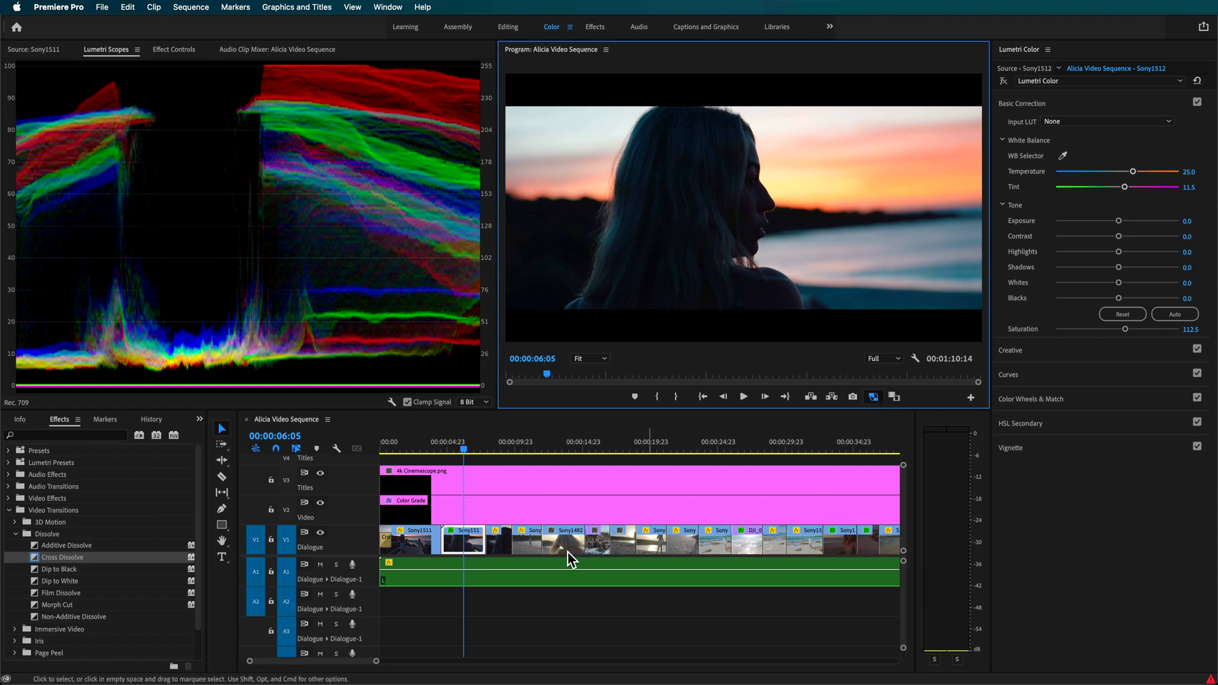
pyautogui.click(694, 444)
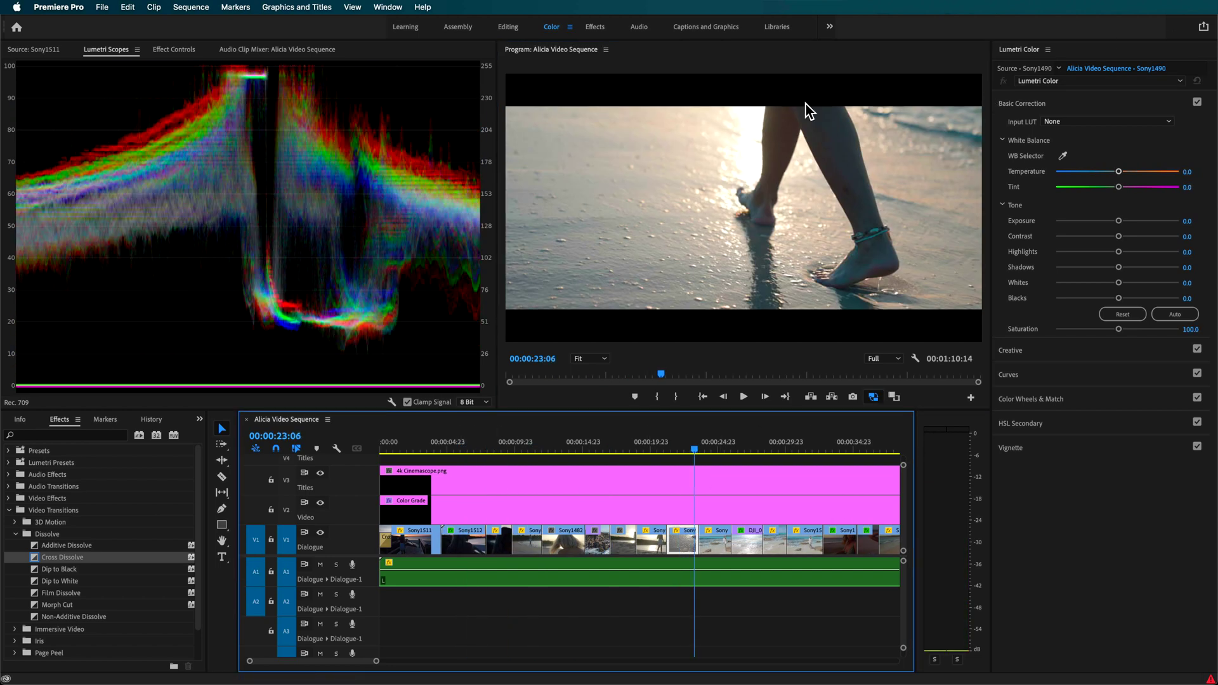
pyautogui.click(507, 27)
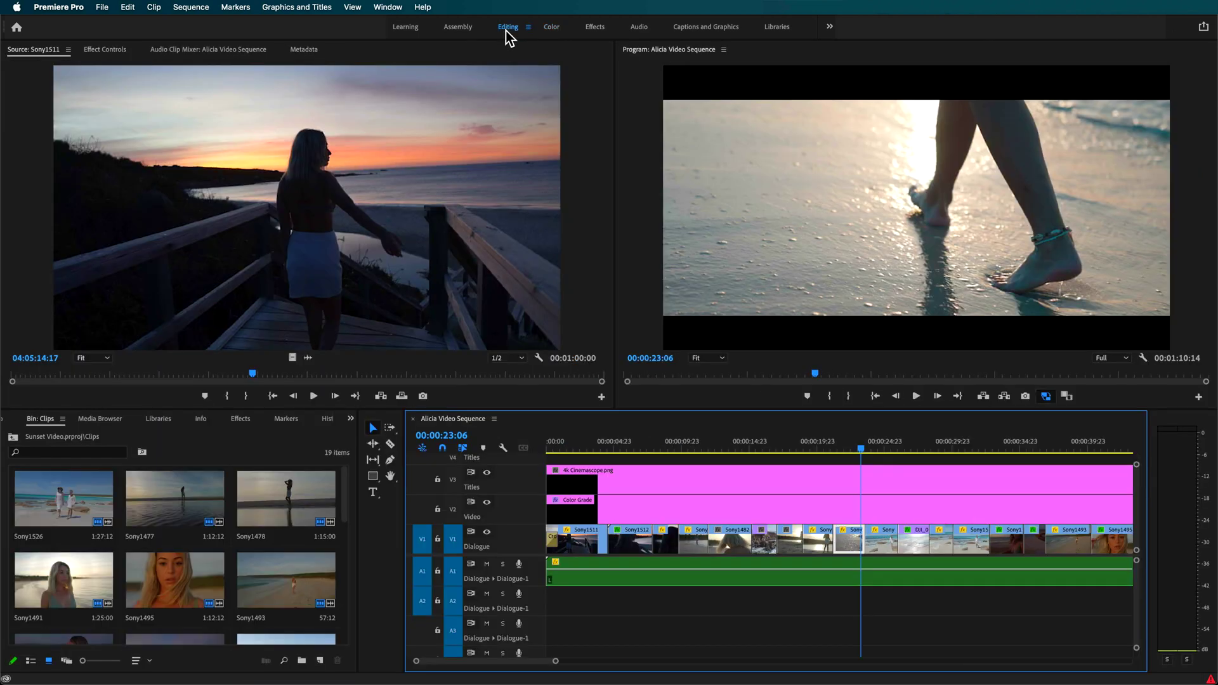
# Open Sony1495's Properties and scroll through its 3840 x 2160 and 1024 x 540 proxy details.
pyautogui.click(179, 583)
pyautogui.rightClick(180, 583)
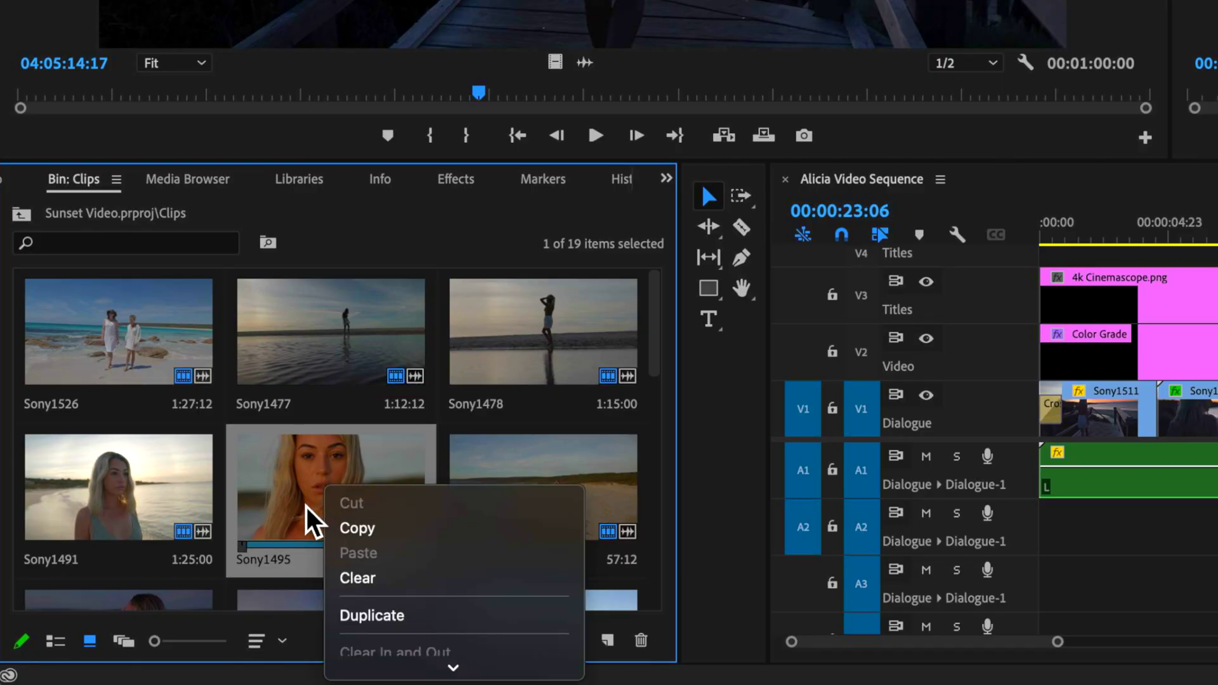
pyautogui.scroll(-5, 398, 538)
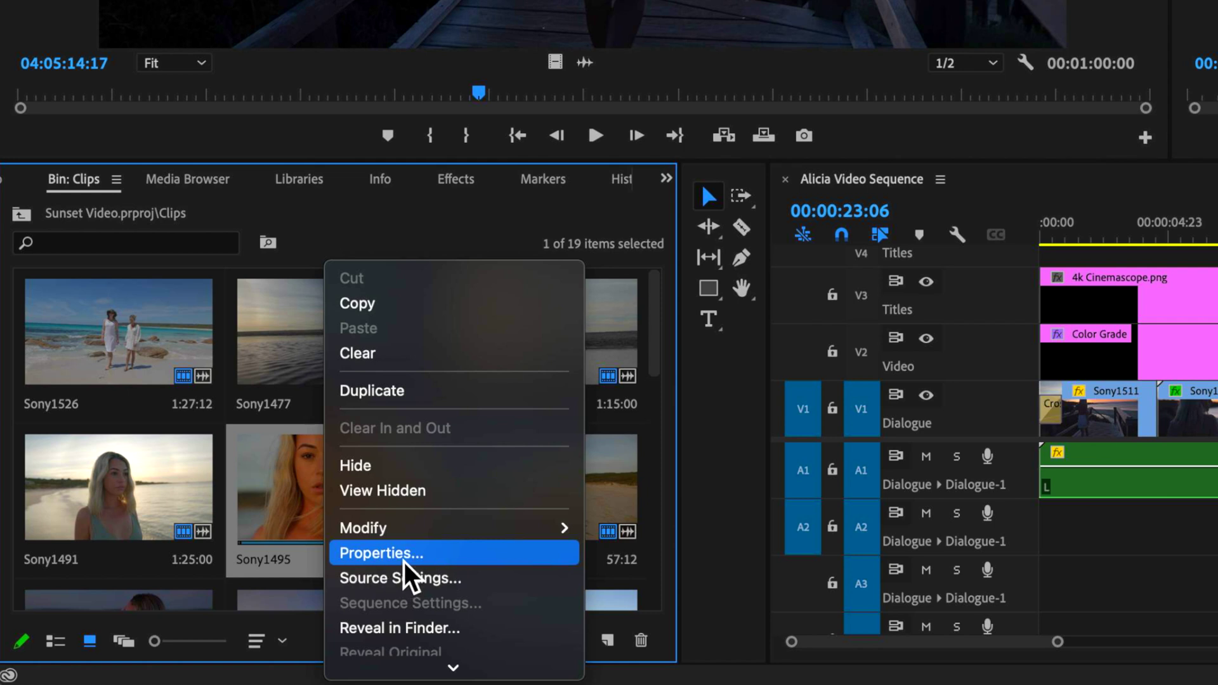
pyautogui.click(405, 557)
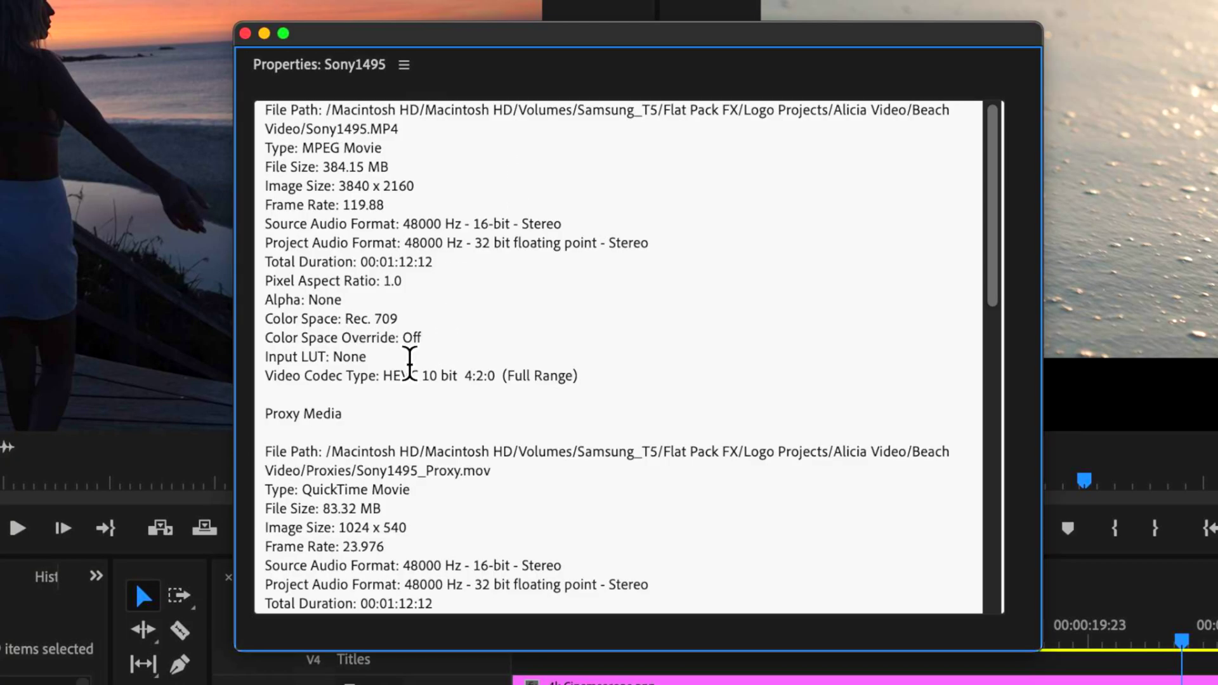
pyautogui.scroll(-1, 380, 387)
pyautogui.moveTo(362, 413); pyautogui.dragTo(315, 404)
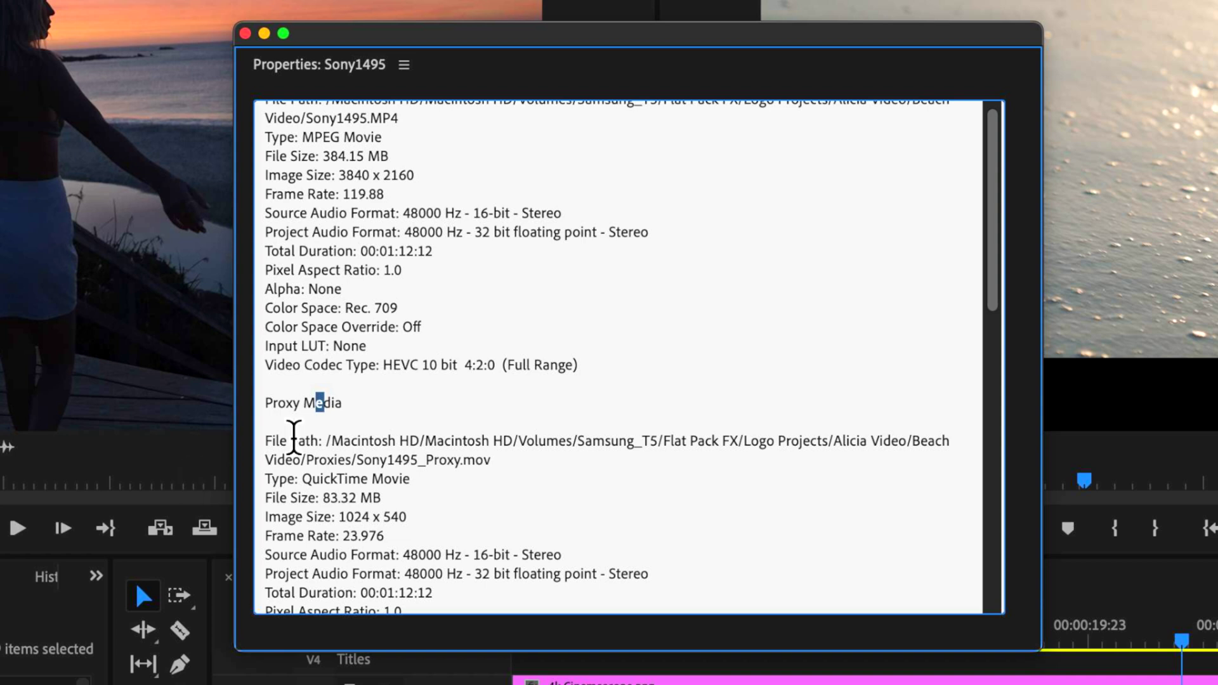
pyautogui.scroll(-3, 352, 521)
pyautogui.scroll(-3, 387, 520)
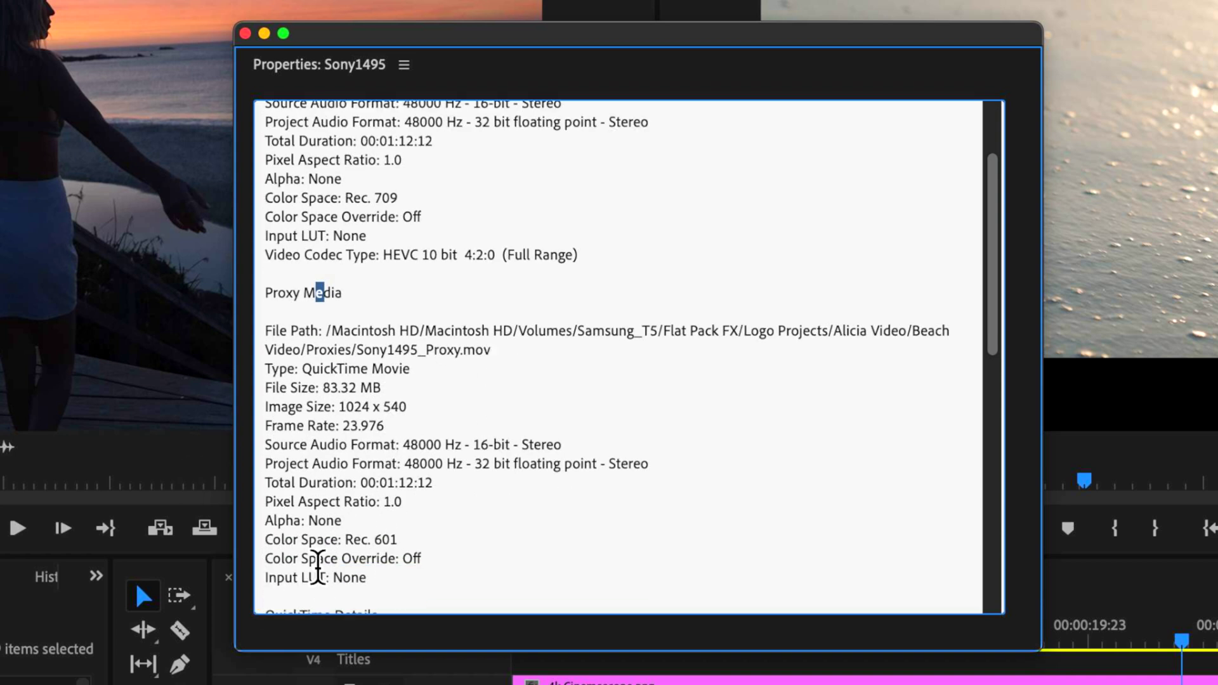
pyautogui.scroll(-6, 454, 549)
pyautogui.scroll(3, 426, 523)
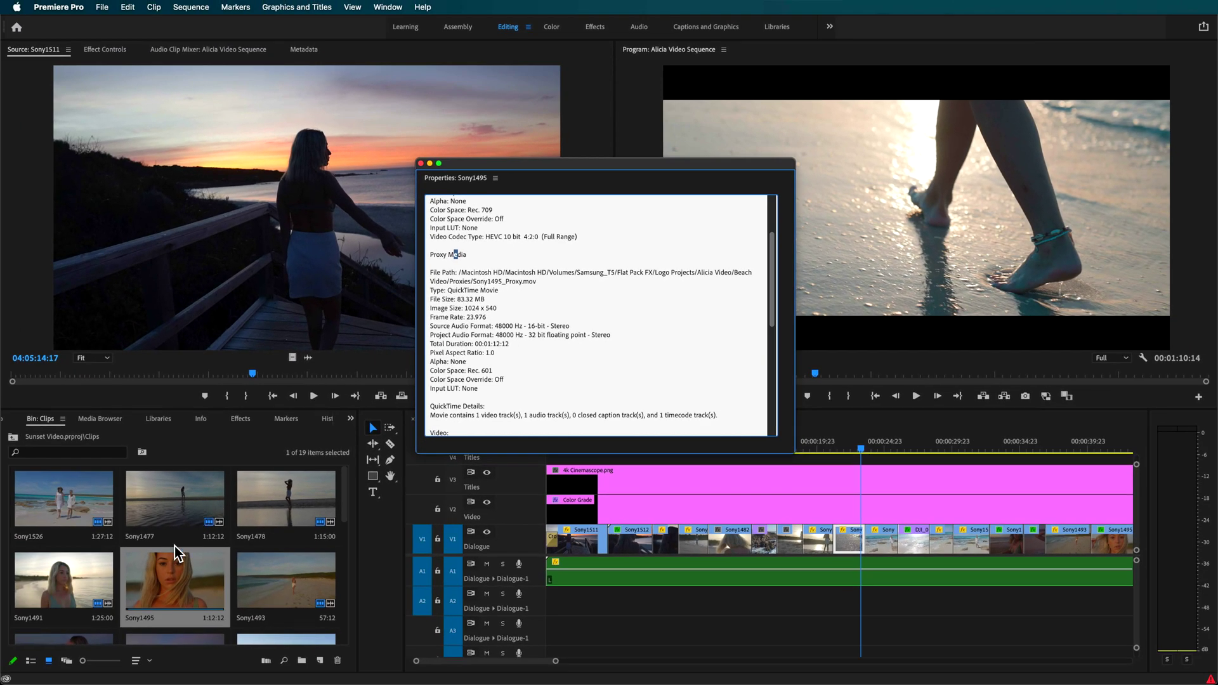
# Inspect Sony1495's Proxy submenu and dismiss it without choosing anything.
pyautogui.rightClick(175, 560)
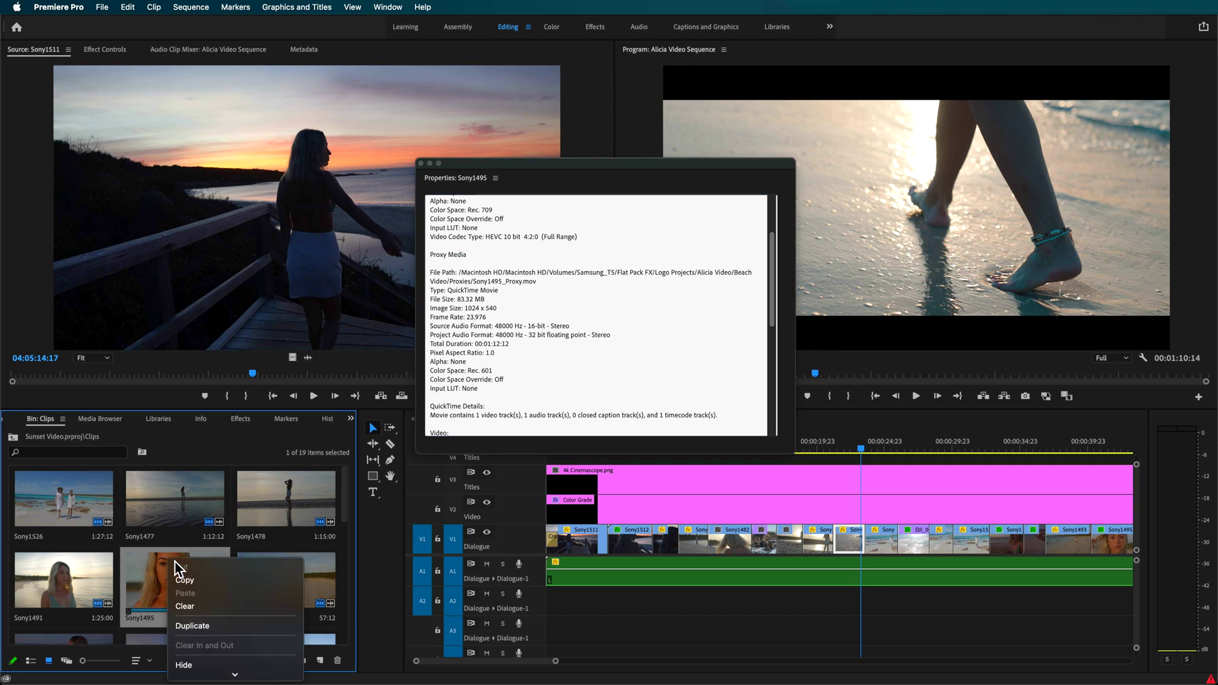
pyautogui.scroll(-5, 197, 637)
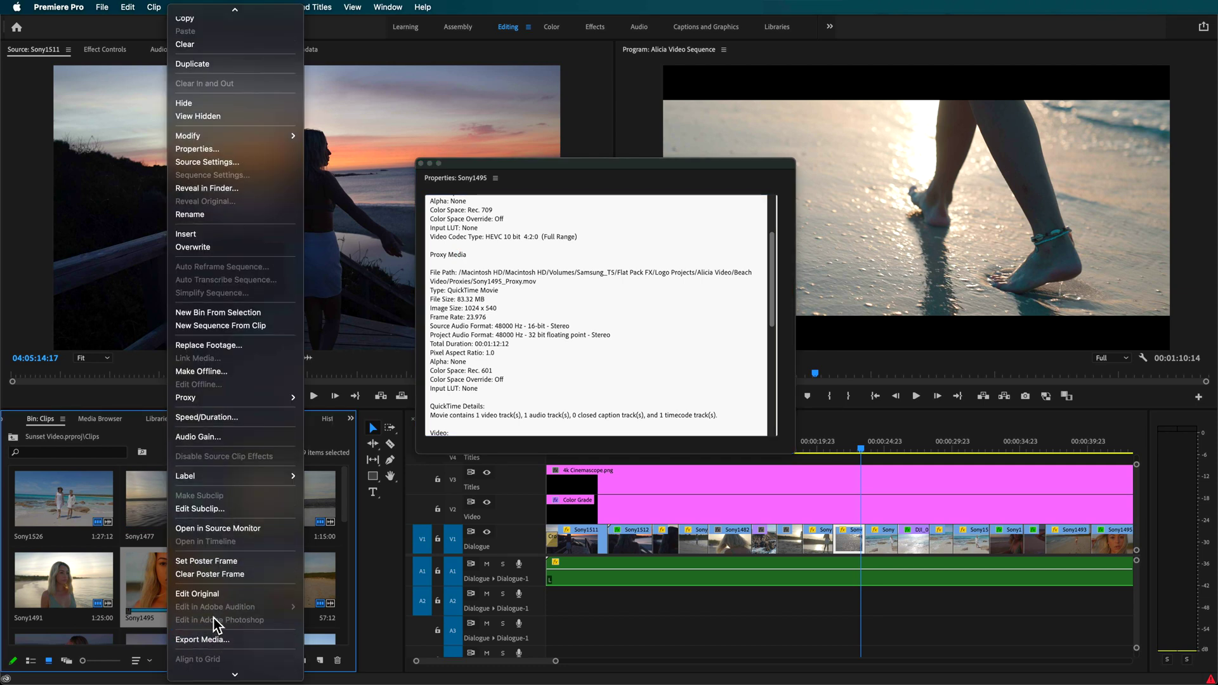
pyautogui.moveTo(260, 403)
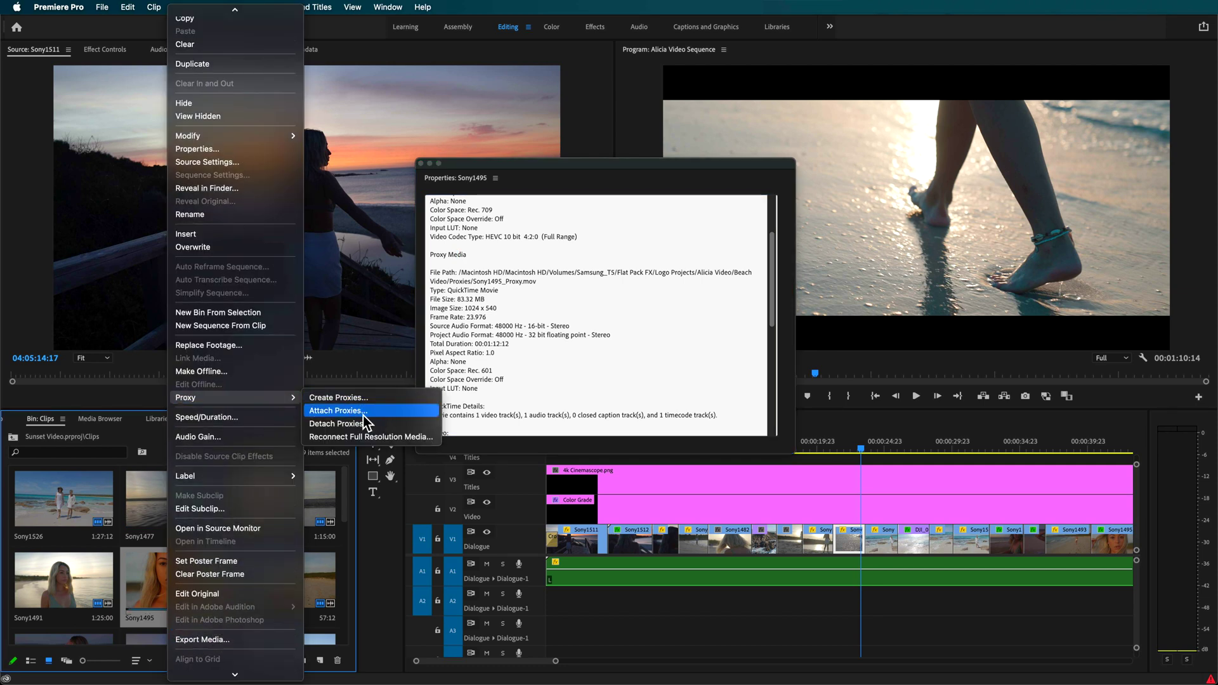
pyautogui.click(155, 578)
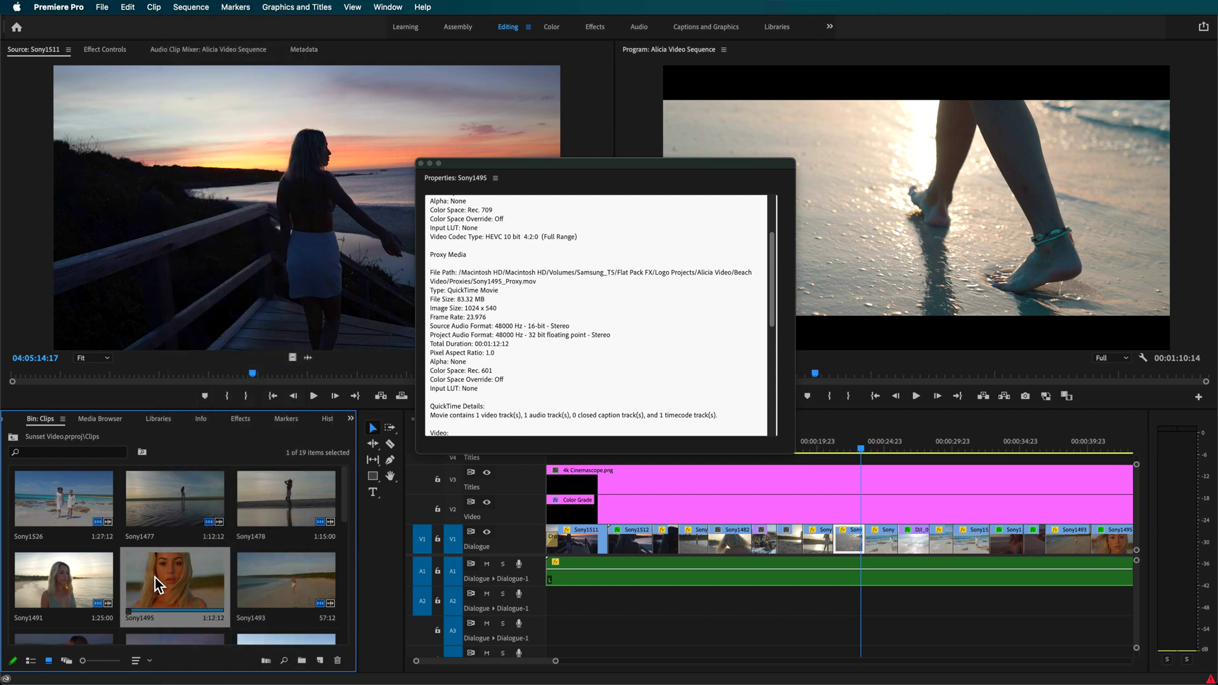
# Set Program monitor playback resolution to 1/8, back to Full, then scrub to 00:00:05:19.
pyautogui.scroll(5, 512, 313)
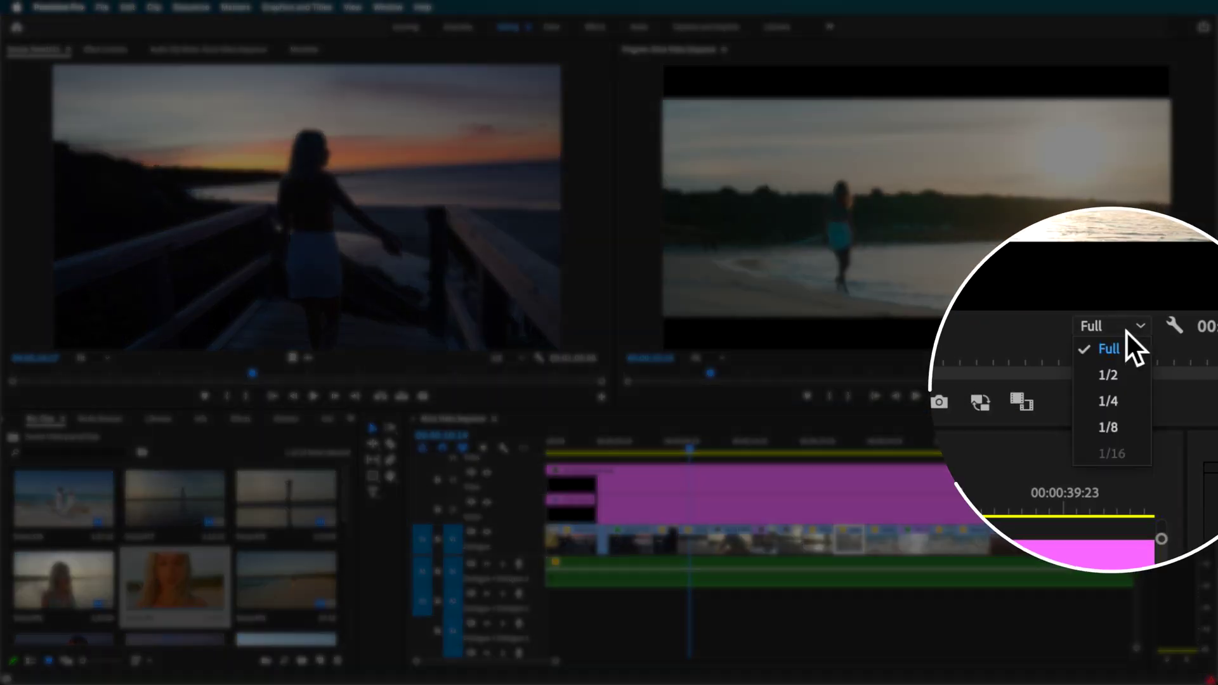
pyautogui.click(1123, 410)
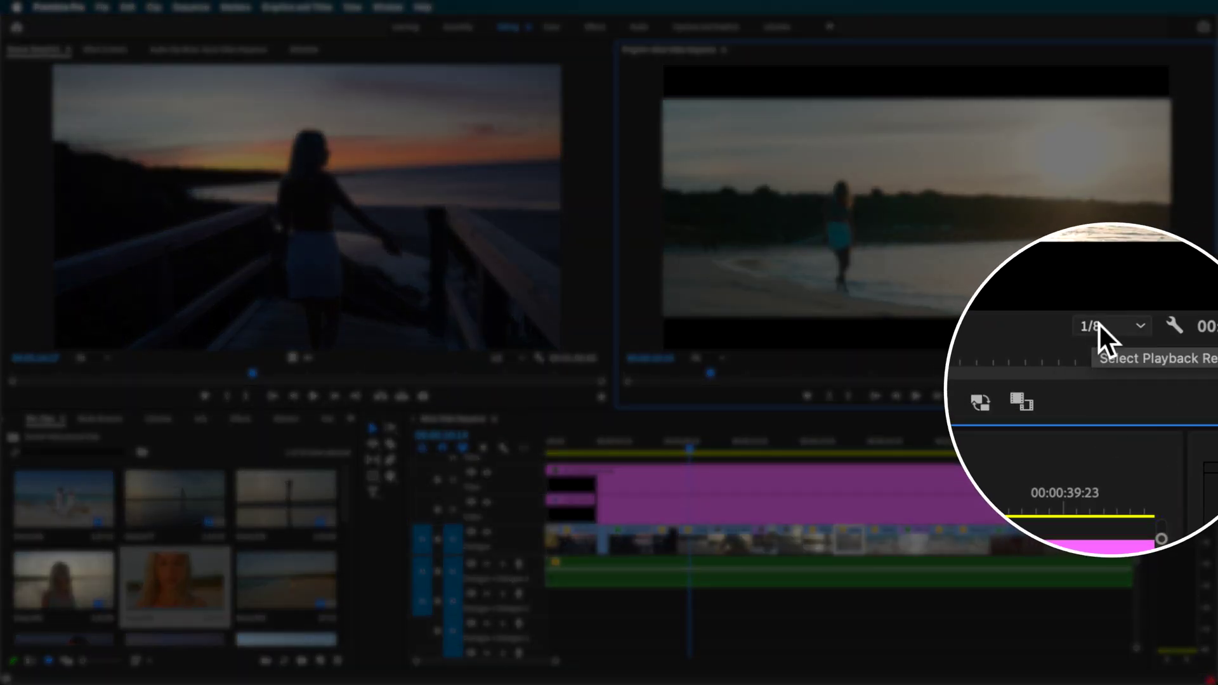
pyautogui.click(1099, 325)
pyautogui.click(1122, 354)
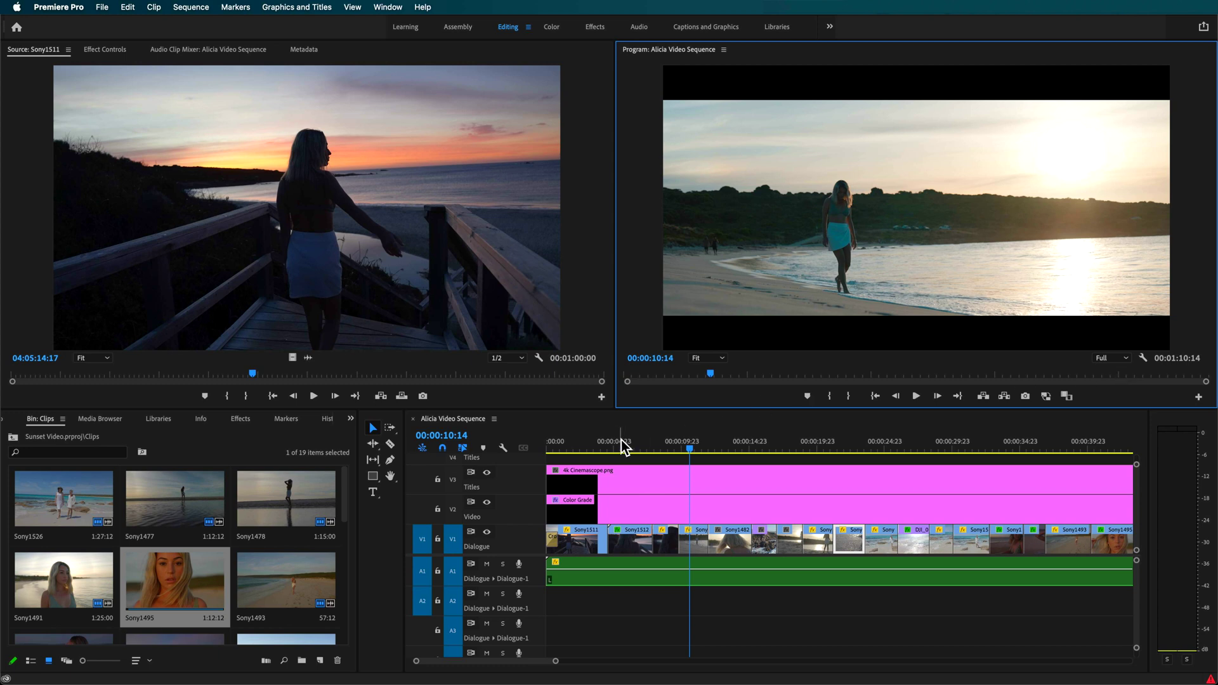
pyautogui.moveTo(621, 440)
pyautogui.mouseDown()
pyautogui.moveTo(604, 445)
pyautogui.moveTo(629, 450)
pyautogui.mouseUp()
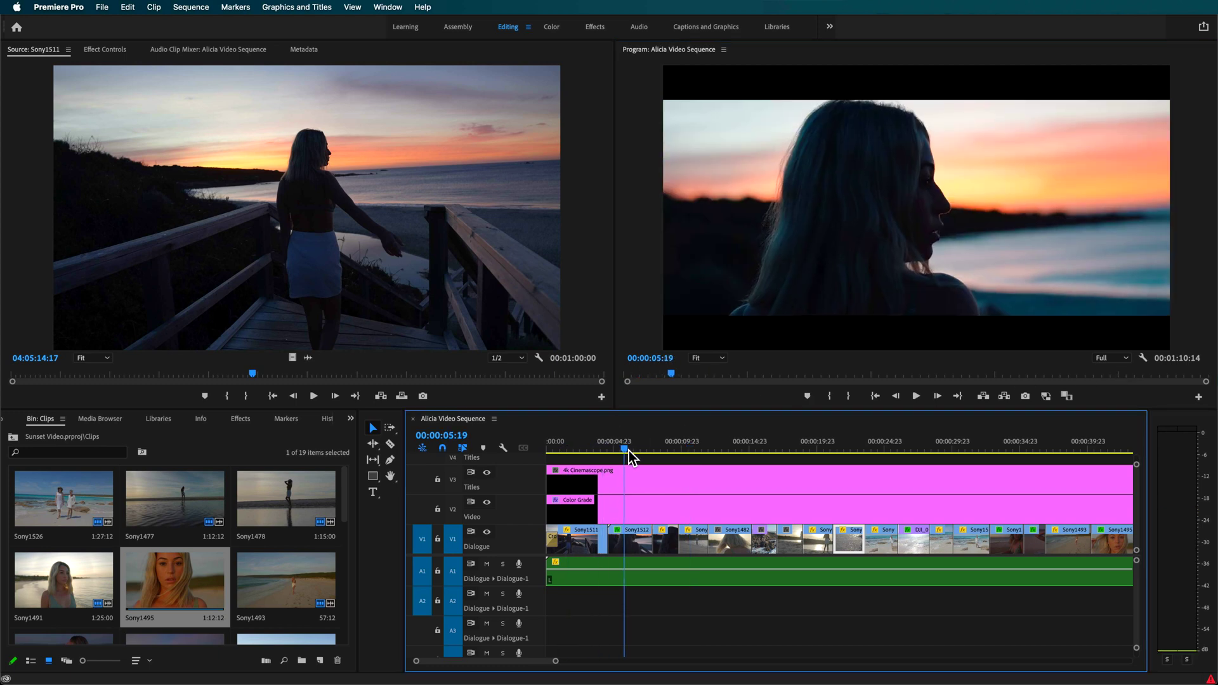